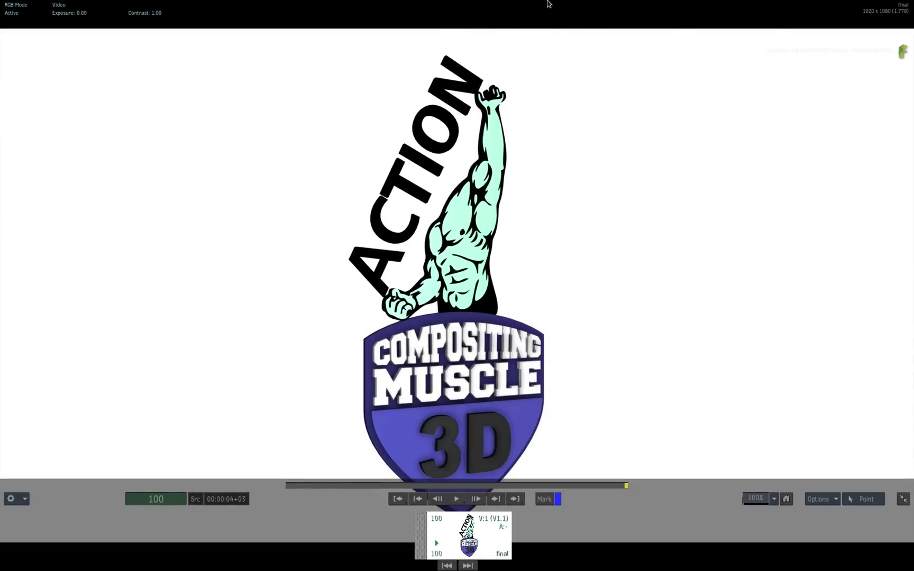
# - Leave full-screen, play the finished logo clip from Reel 1, scrub its frames, and close the Player
pyautogui.press('Escape')
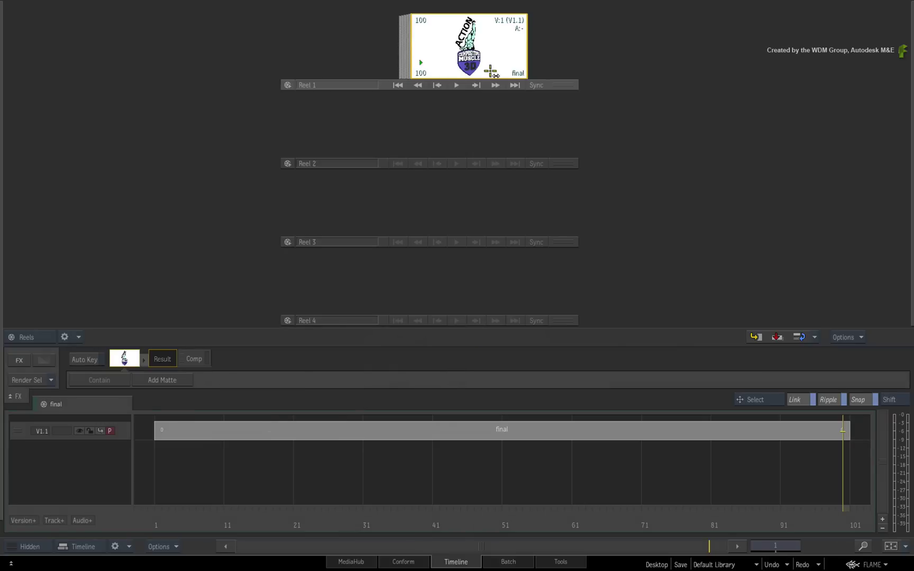
pyautogui.doubleClick(491, 71)
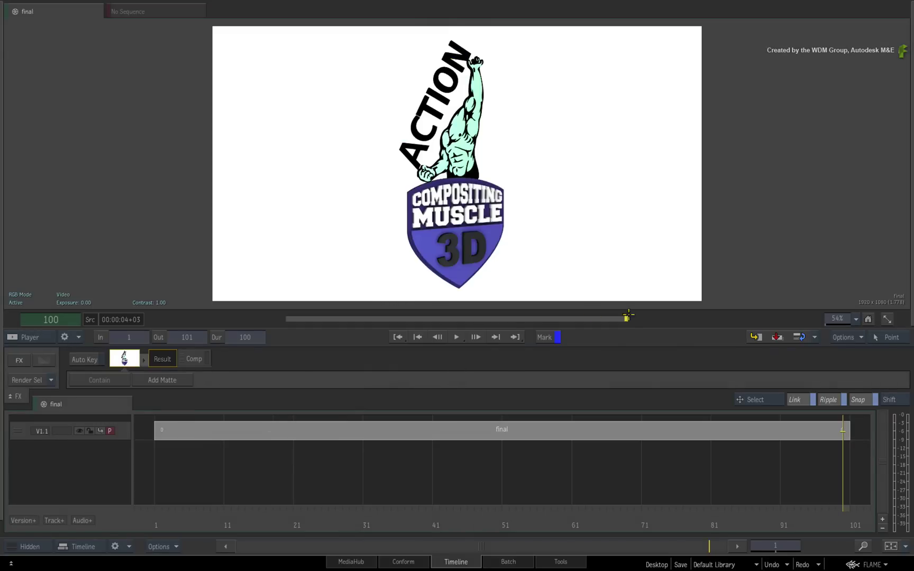
pyautogui.moveTo(627, 319)
pyautogui.mouseDown()
pyautogui.moveTo(565, 320)
pyautogui.moveTo(626, 320)
pyautogui.mouseUp()
pyautogui.press('Escape')
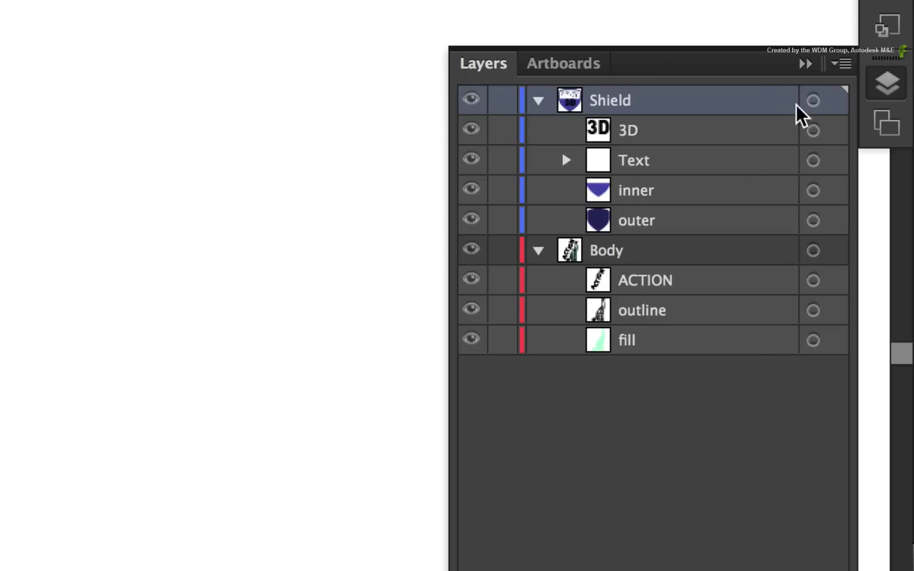
pyautogui.click(814, 101)
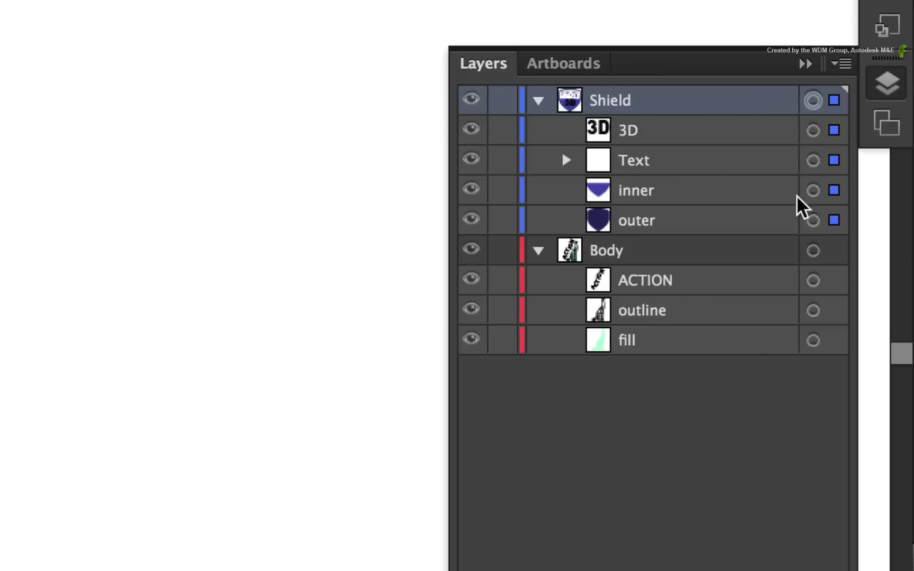
pyautogui.click(813, 251)
pyautogui.click(743, 102)
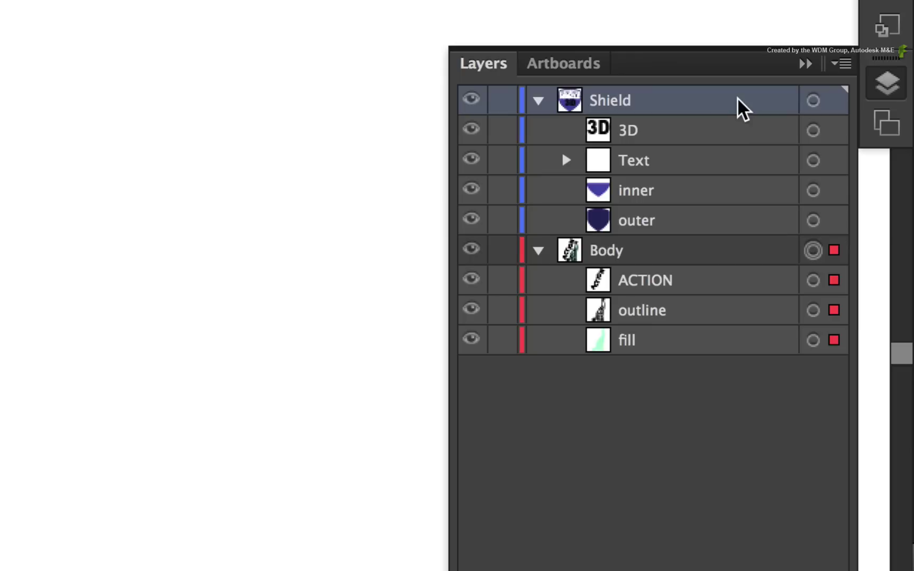
pyautogui.click(711, 251)
pyautogui.click(686, 102)
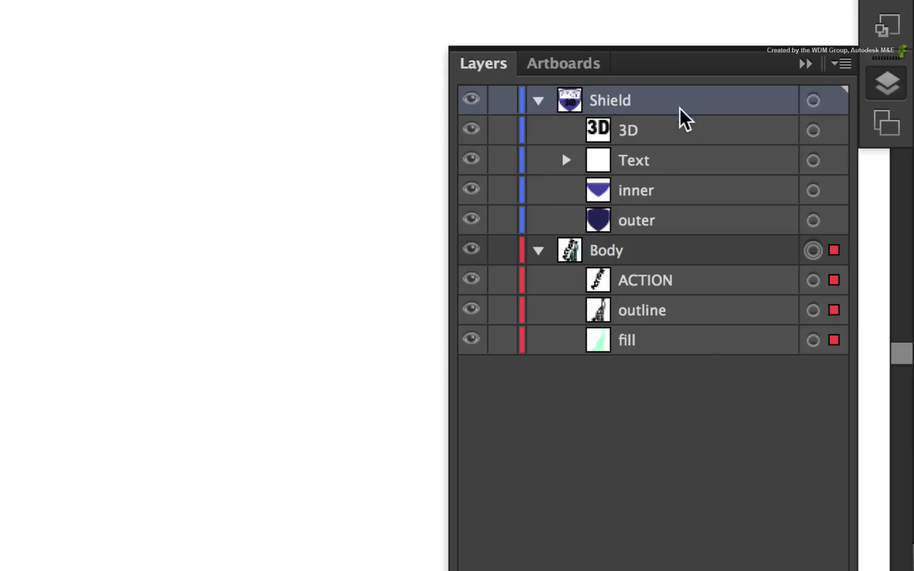
pyautogui.click(668, 161)
pyautogui.click(813, 159)
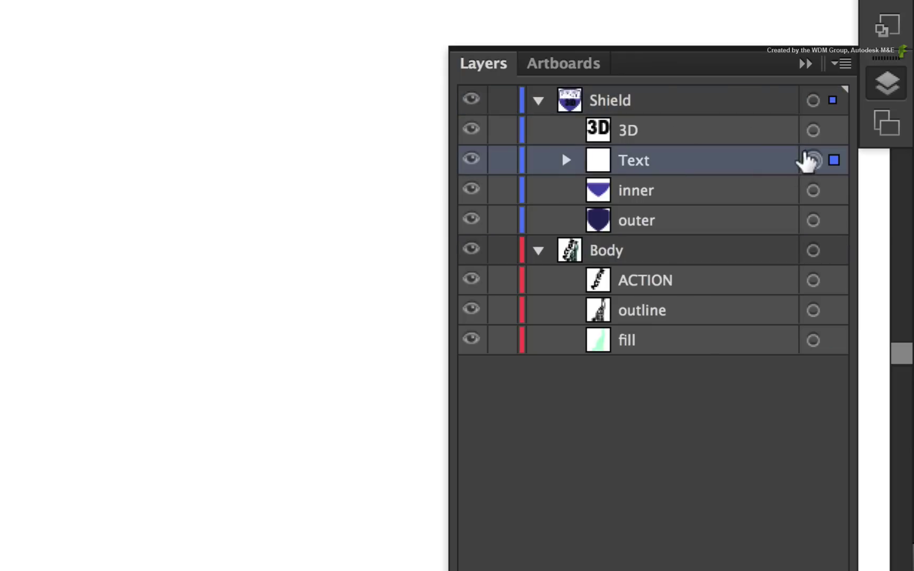
pyautogui.click(814, 101)
pyautogui.click(813, 250)
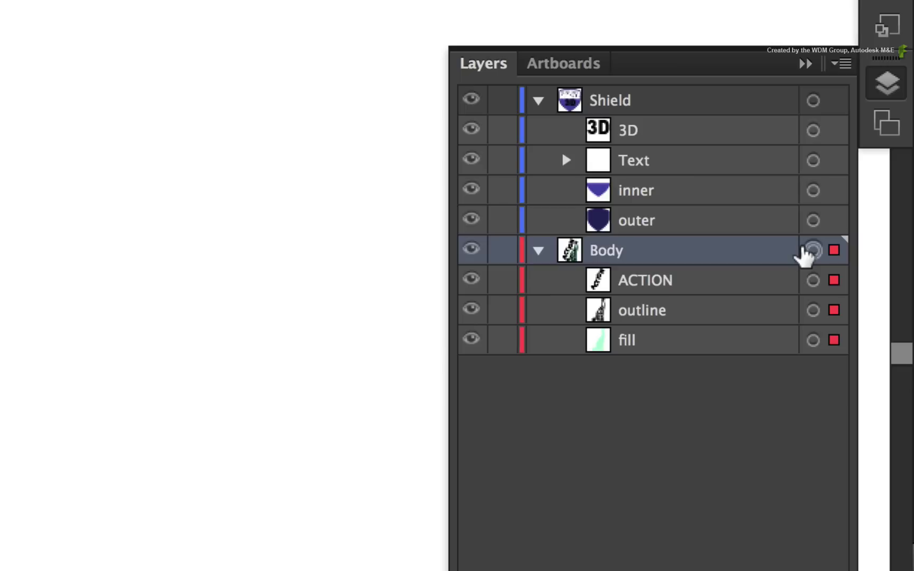
pyautogui.click(664, 101)
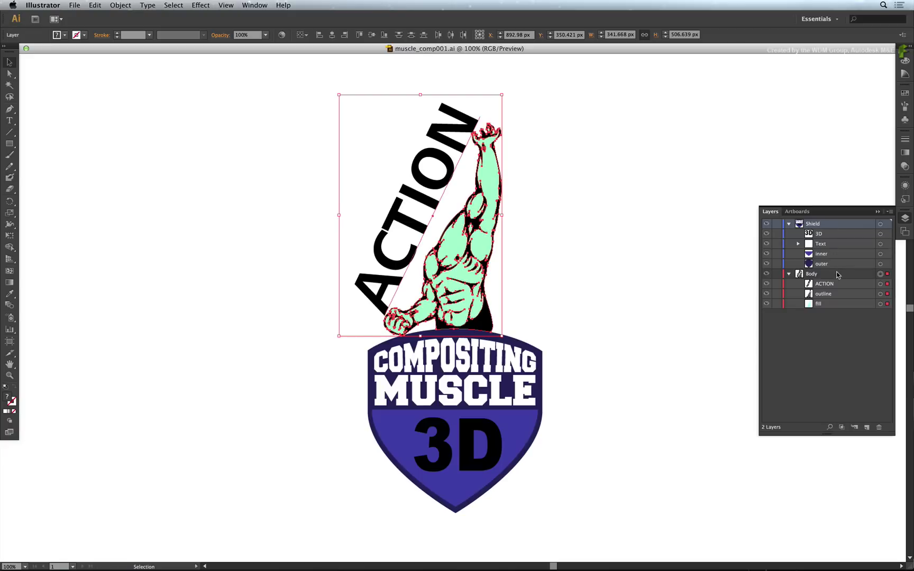
pyautogui.click(838, 274)
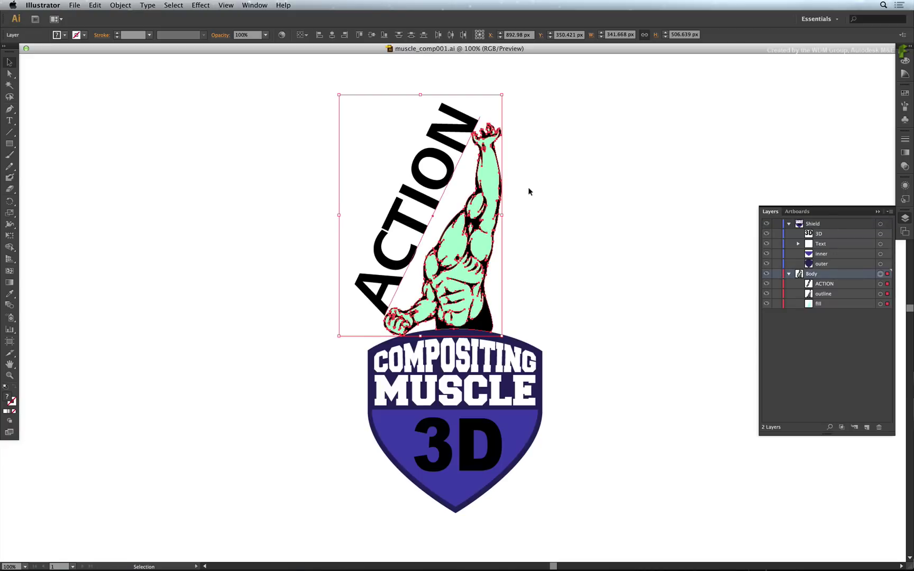
pyautogui.click(567, 188)
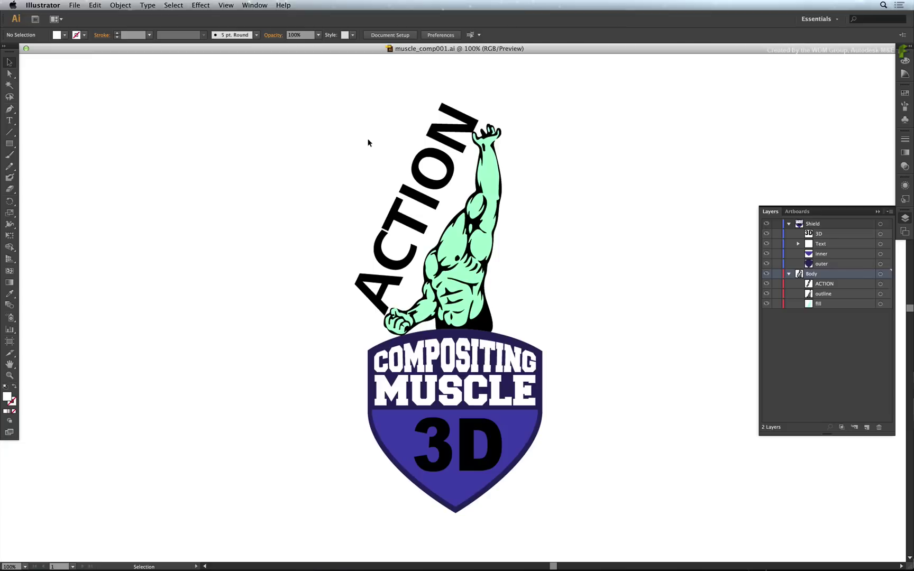
# - Save a copy of the logo to the Desktop as SVG, removing 'copy' from the name
pyautogui.click(75, 5)
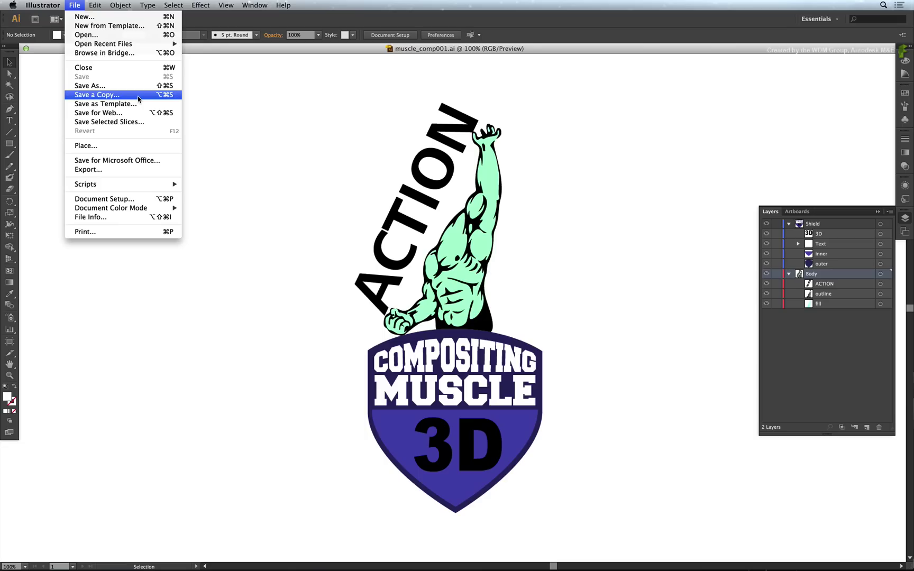
pyautogui.click(96, 94)
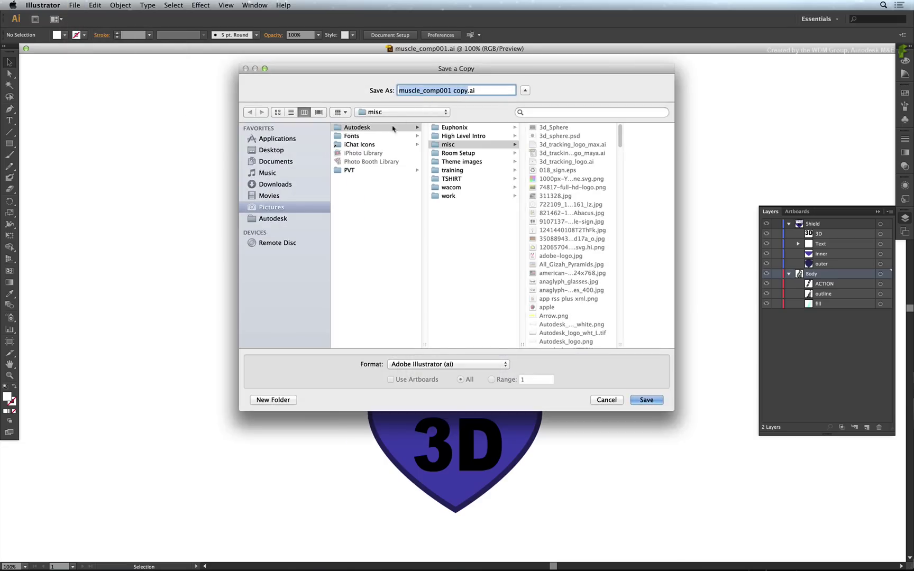
pyautogui.click(271, 150)
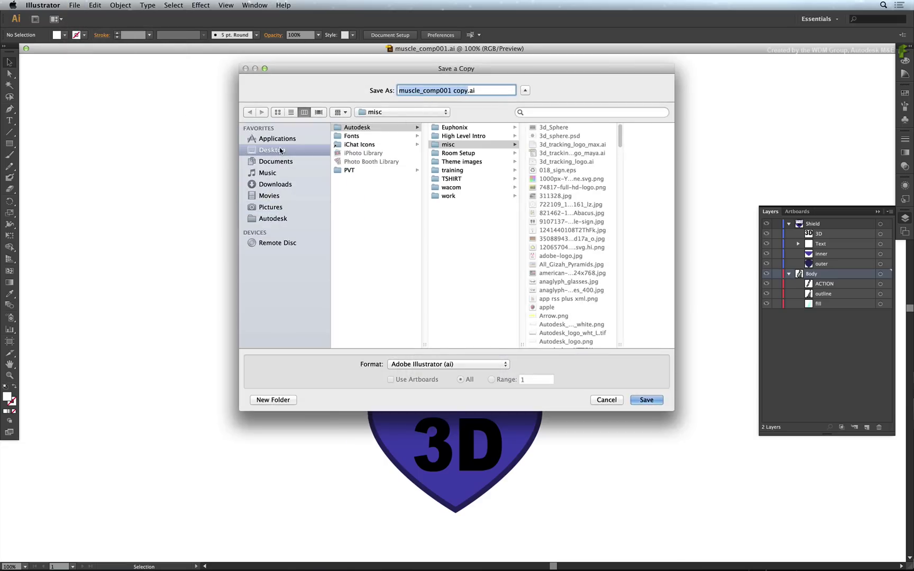
pyautogui.click(468, 90)
pyautogui.press('BackSpace')
pyautogui.press('BackSpace')
pyautogui.press('BackSpace')
pyautogui.press('BackSpace')
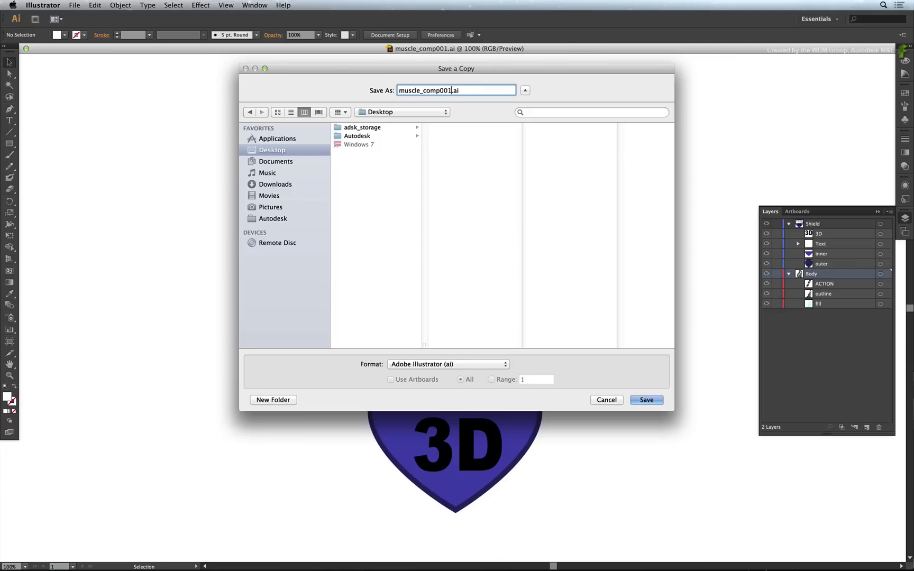
pyautogui.click(478, 365)
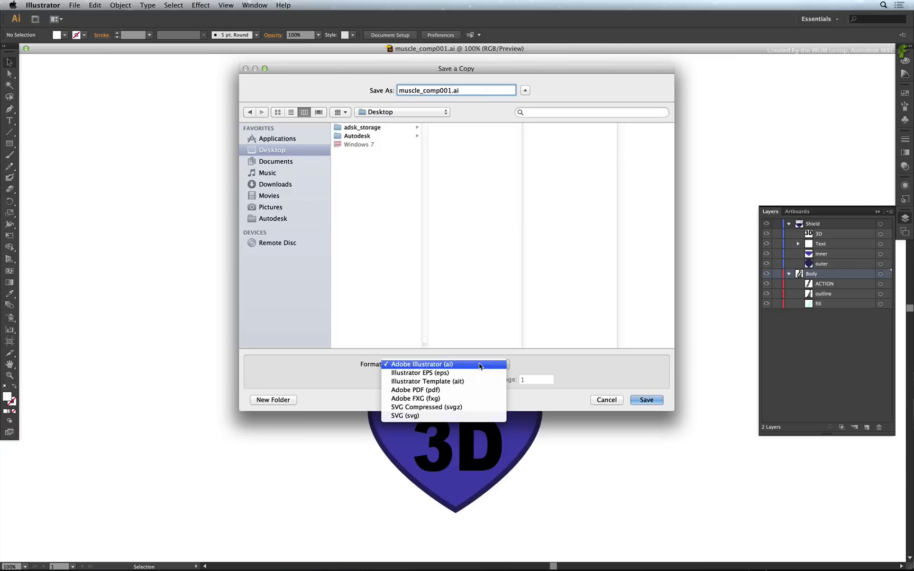
pyautogui.click(475, 416)
pyautogui.click(645, 400)
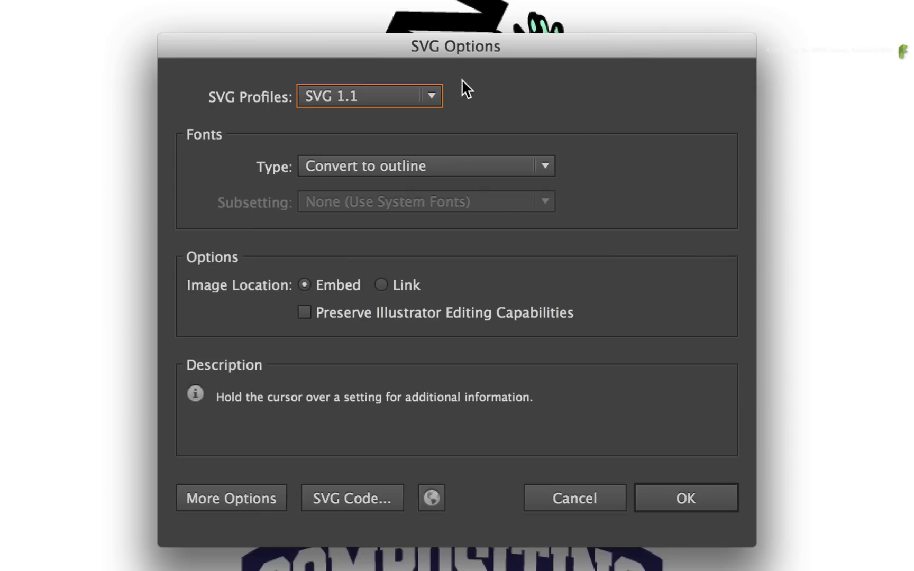
# - Keep the SVG 1.1 profile and fonts converted to outlines, and accept the SVG options
pyautogui.click(431, 97)
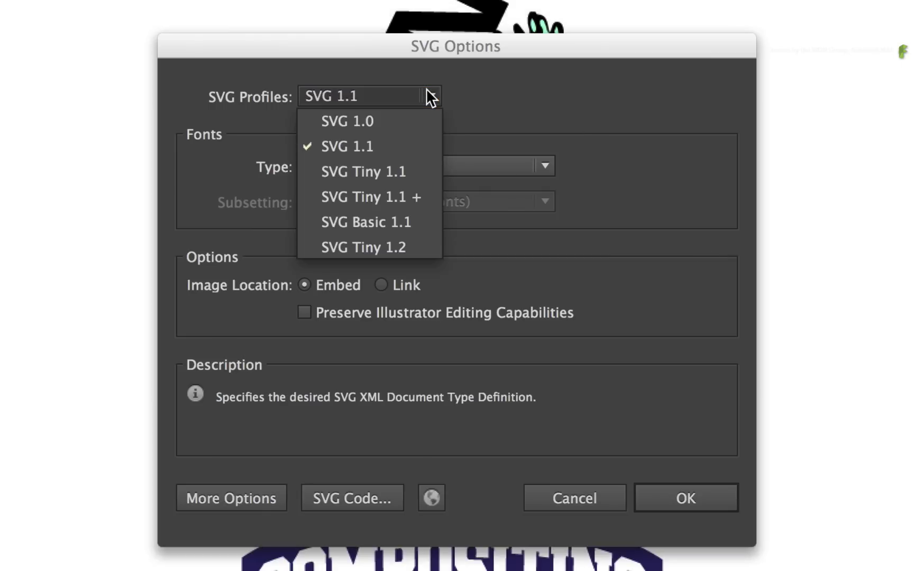
pyautogui.click(407, 146)
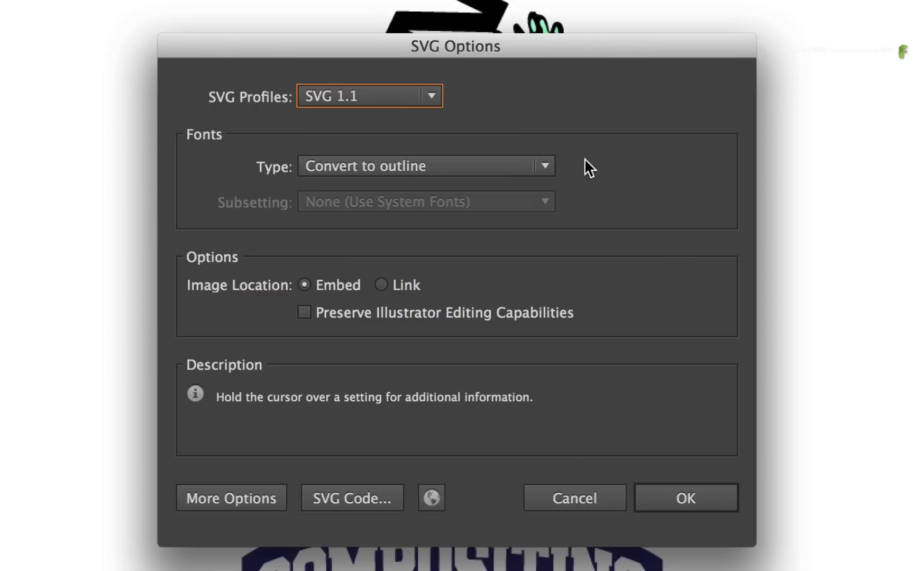
pyautogui.click(543, 167)
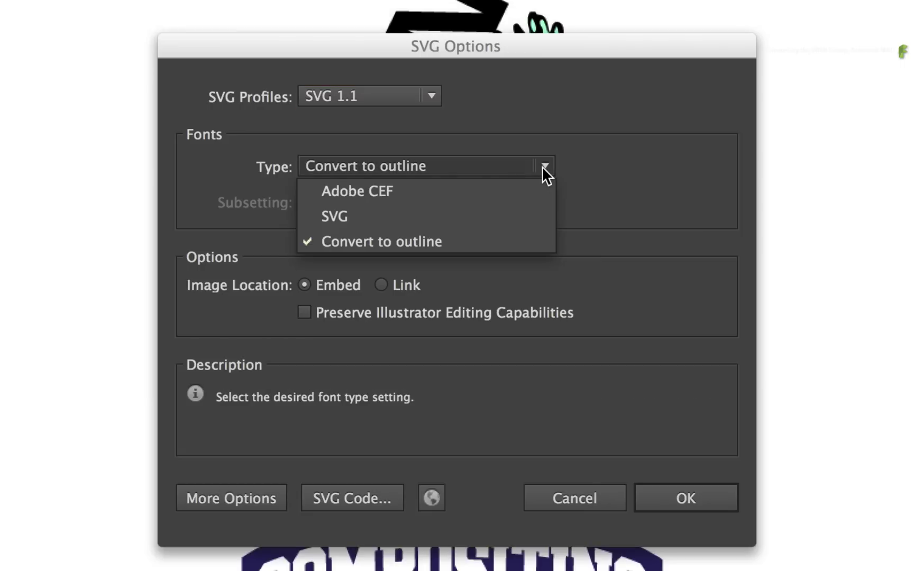
pyautogui.click(486, 240)
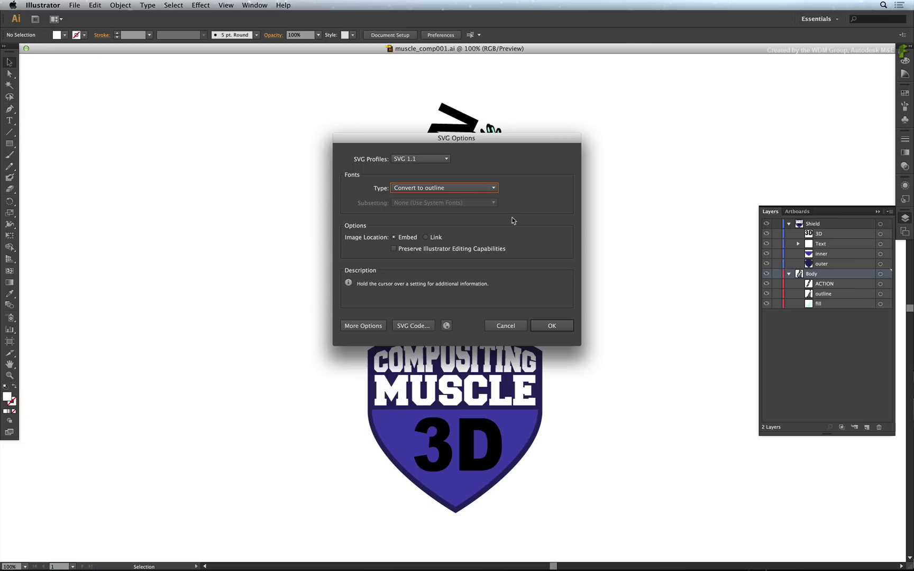
pyautogui.click(555, 323)
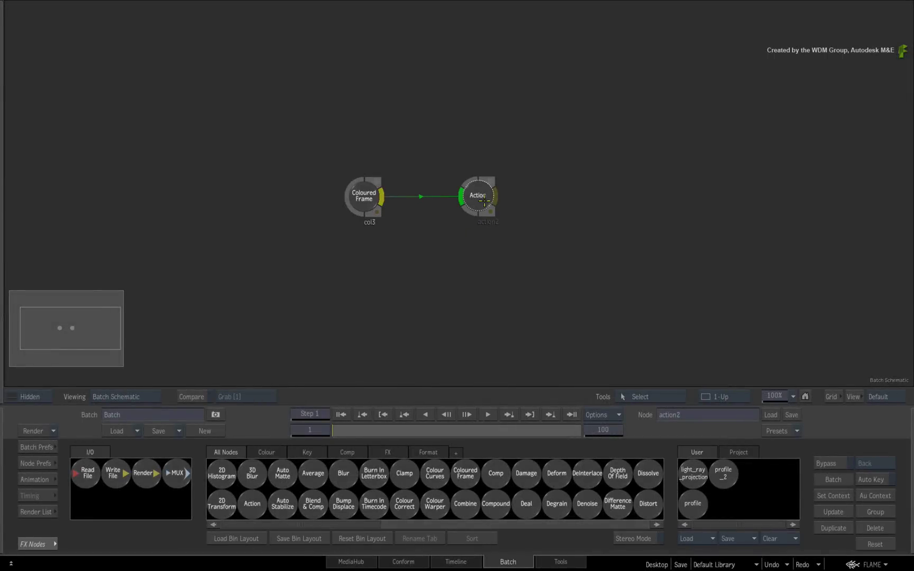
# - Open the Action node's import browser with the import format set to SVG
pyautogui.moveTo(485, 202); pyautogui.dragTo(481, 199)
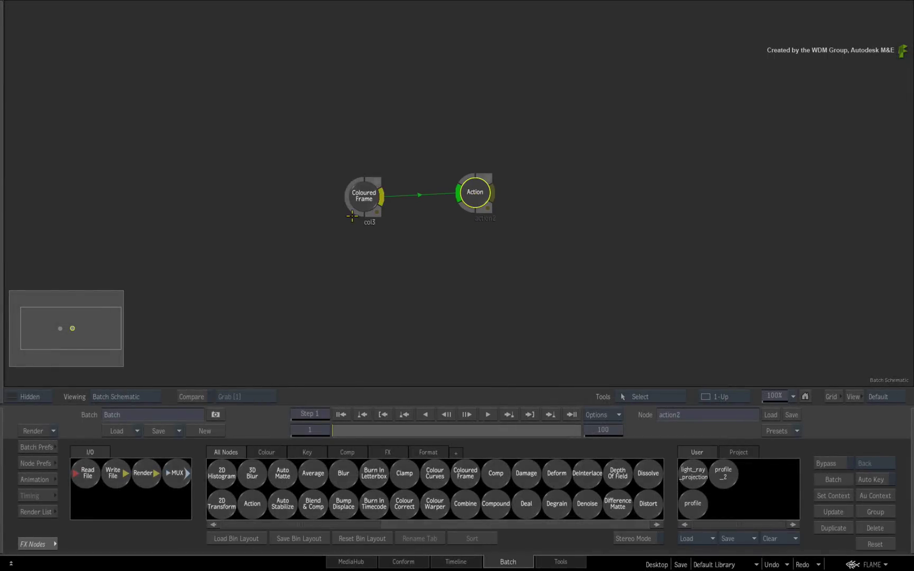
pyautogui.click(365, 201)
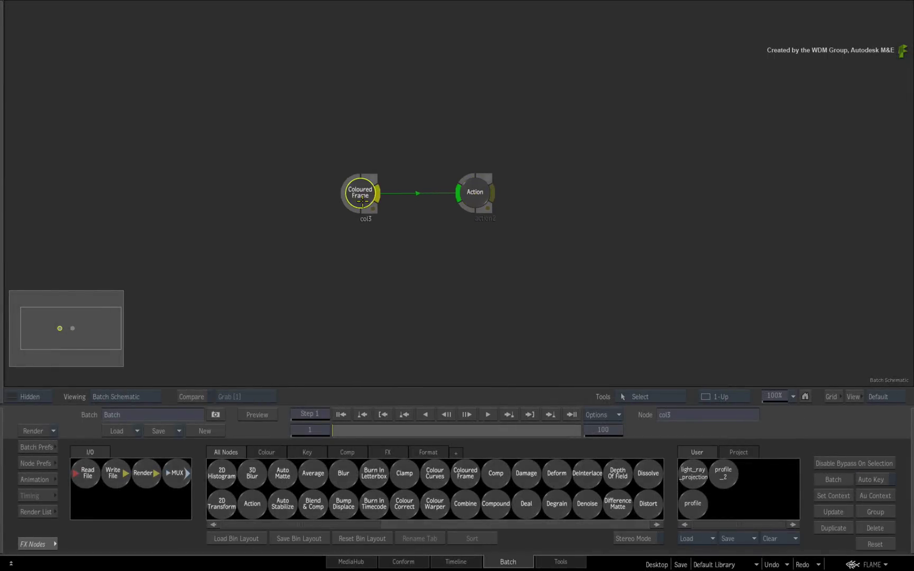
pyautogui.click(480, 200)
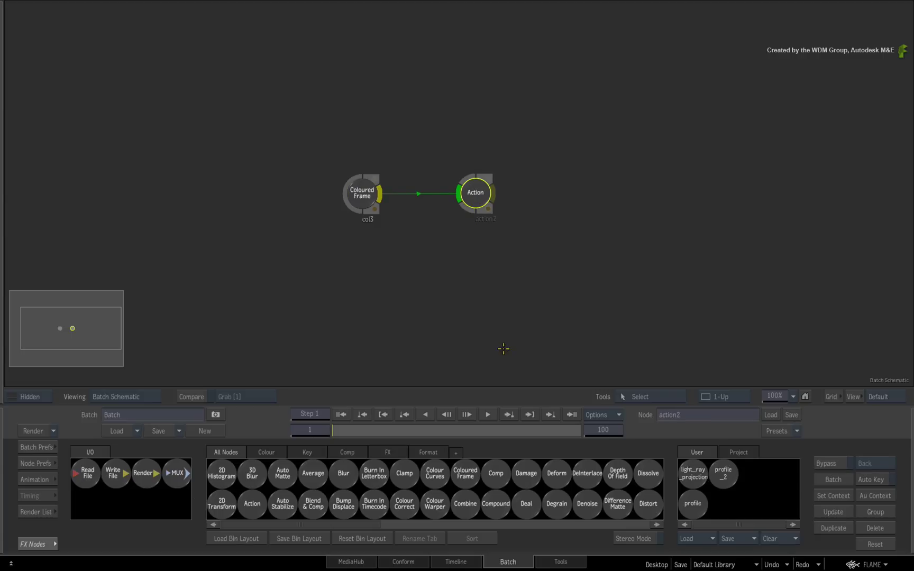
pyautogui.doubleClick(476, 192)
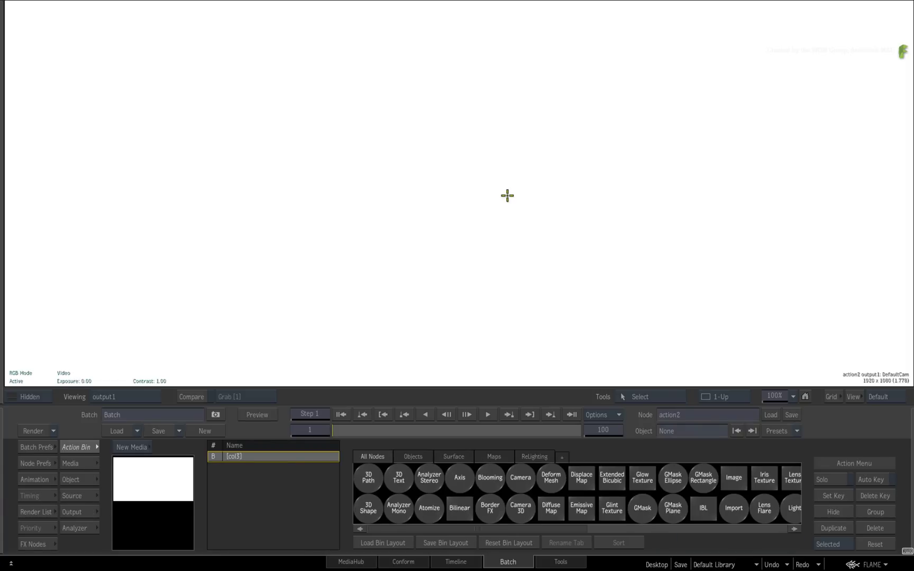
pyautogui.doubleClick(607, 508)
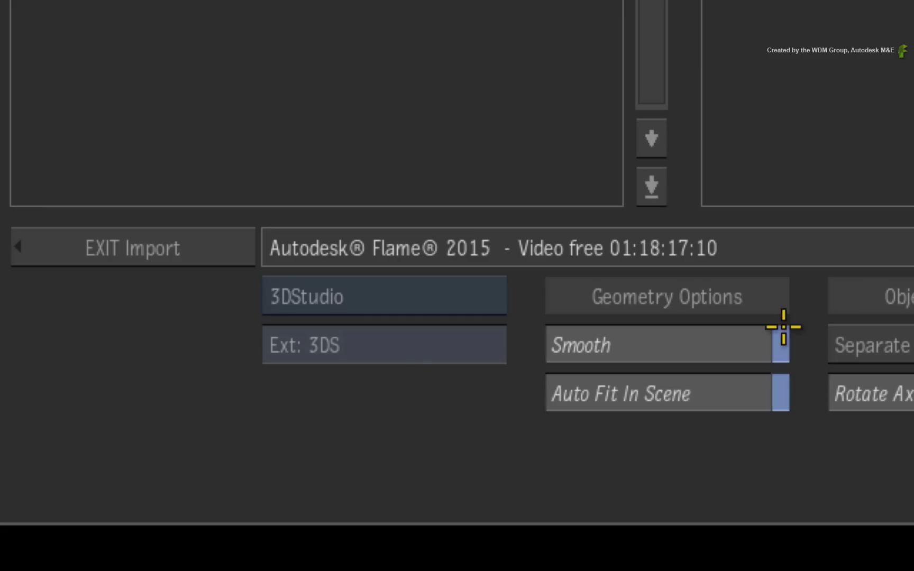
pyautogui.click(194, 479)
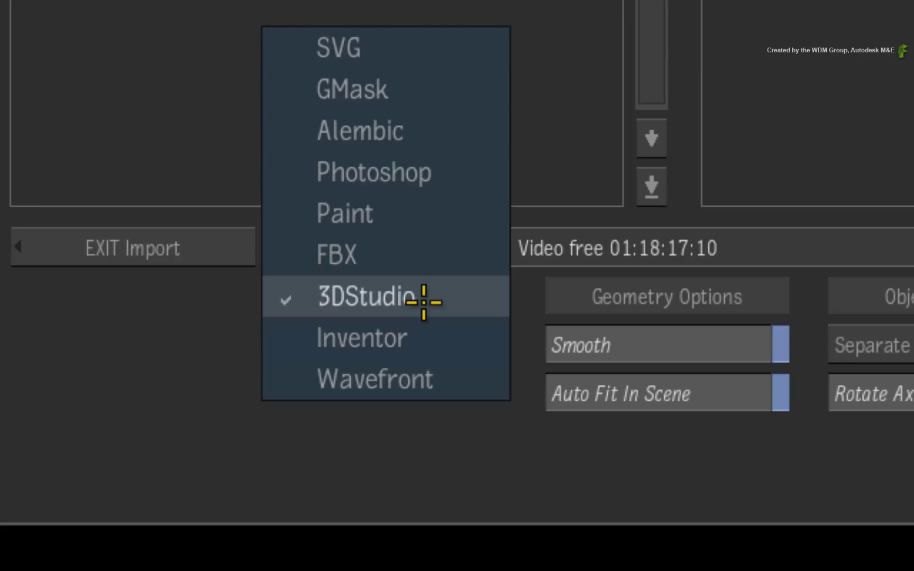
pyautogui.click(472, 50)
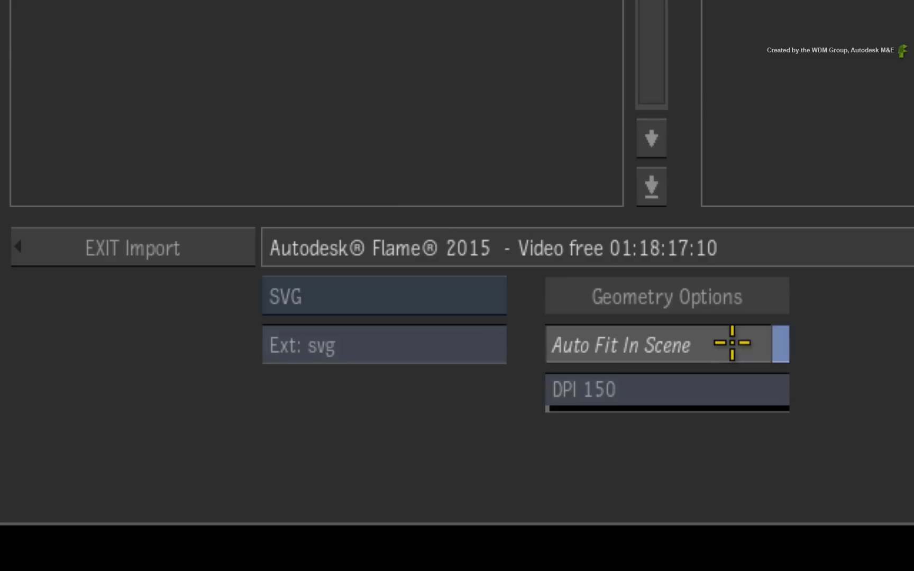
# - Keep Auto Fit In Scene on and lower the import DPI from 150 to 90
pyautogui.click(732, 346)
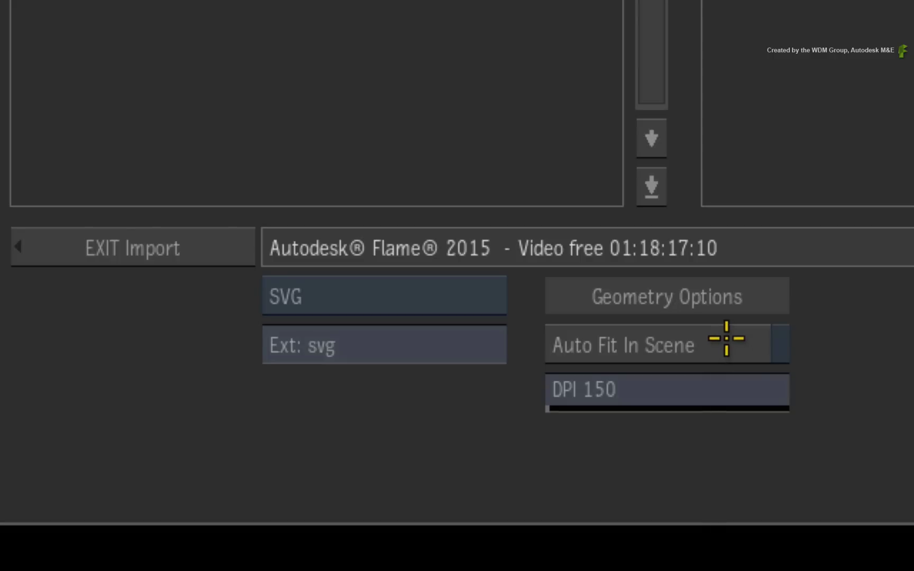
pyautogui.click(731, 346)
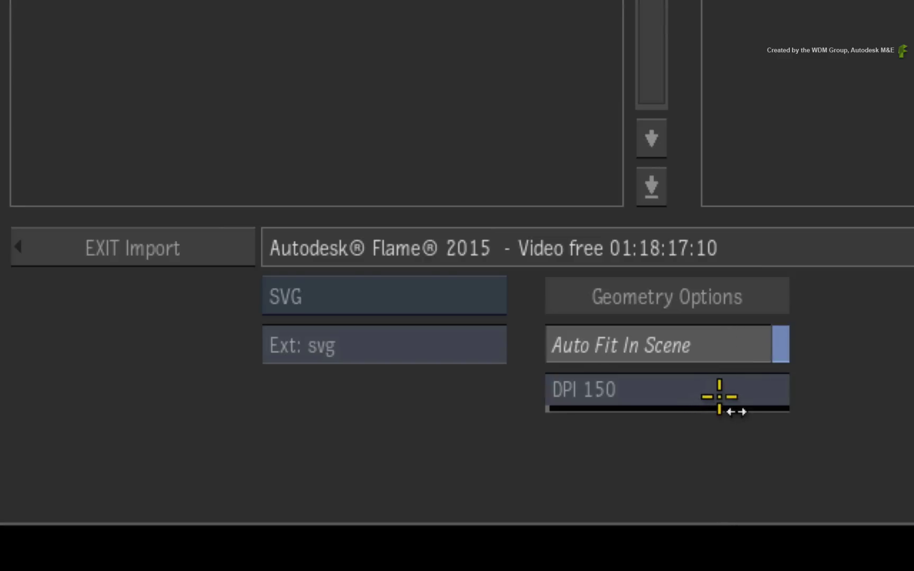
pyautogui.moveTo(719, 397); pyautogui.dragTo(178, 419)
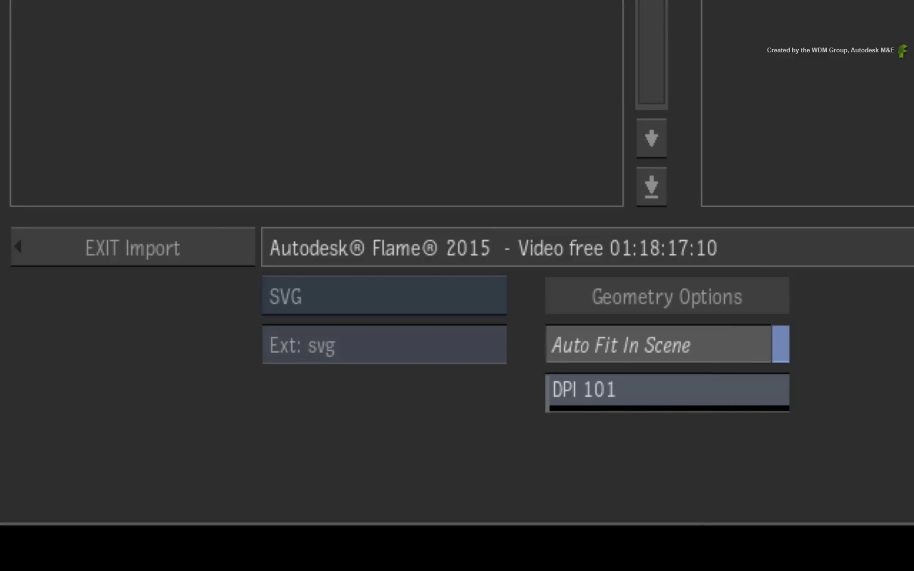
pyautogui.moveTo(757, 396); pyautogui.dragTo(600, 408)
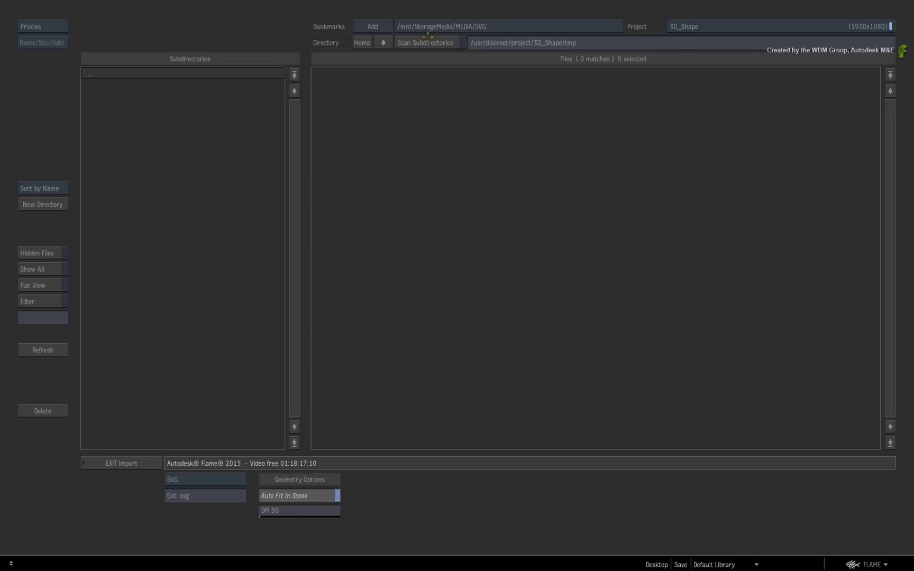
# - Import the logo SVG and place its Group node clear of the camera in the schematic
pyautogui.click(428, 39)
pyautogui.doubleClick(340, 122)
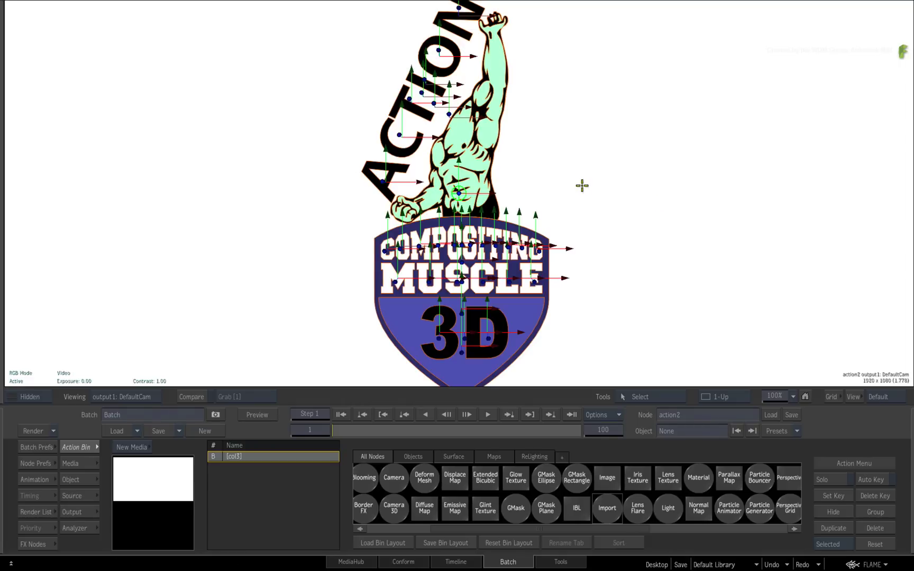
pyautogui.scroll(-2, 643, 200)
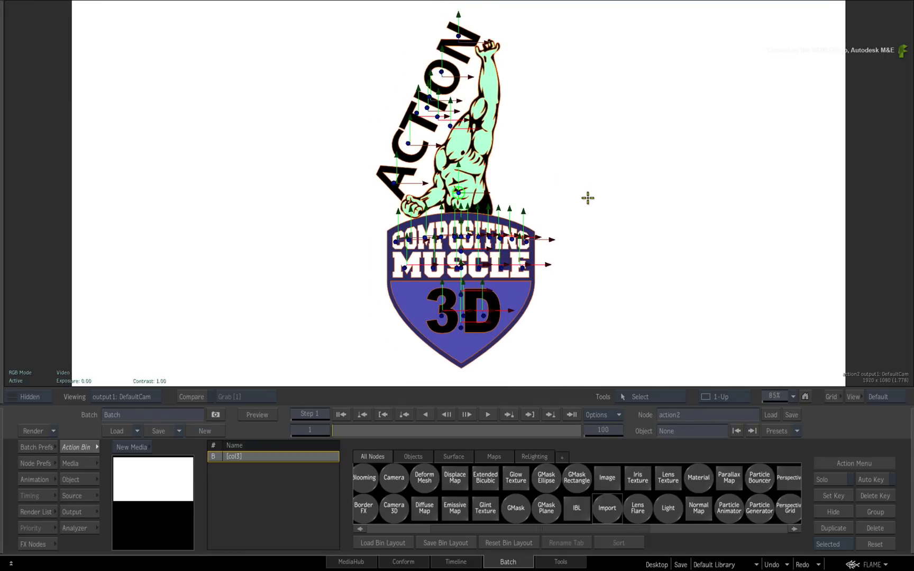
pyautogui.press('Escape')
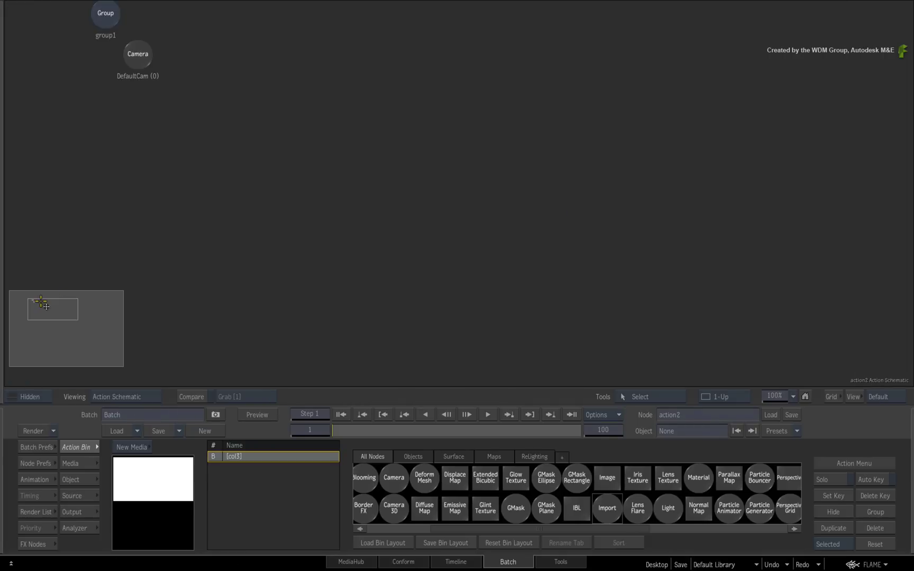
pyautogui.moveTo(42, 303); pyautogui.dragTo(38, 304)
pyautogui.moveTo(375, 100)
pyautogui.mouseDown()
pyautogui.moveTo(601, 165)
pyautogui.moveTo(592, 194)
pyautogui.mouseUp()
pyautogui.moveTo(543, 272); pyautogui.dragTo(414, 236)
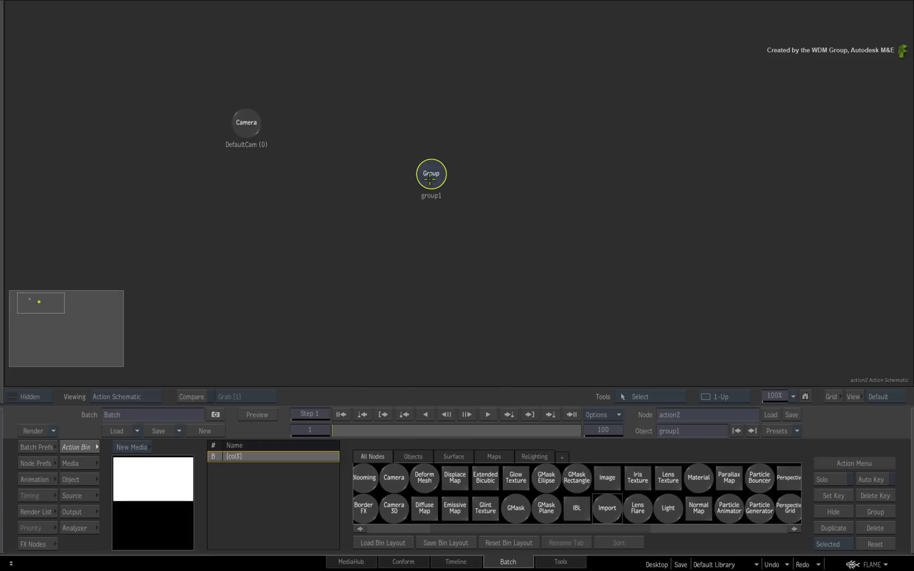
pyautogui.moveTo(430, 179); pyautogui.dragTo(444, 197)
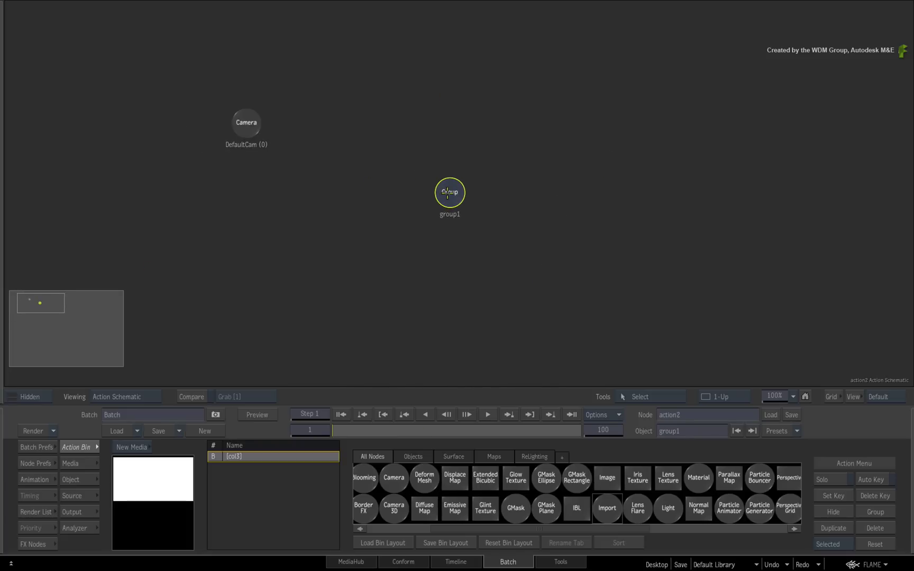
# - Test the logo group's position and rotation, resetting the position to zero
pyautogui.press('F4')
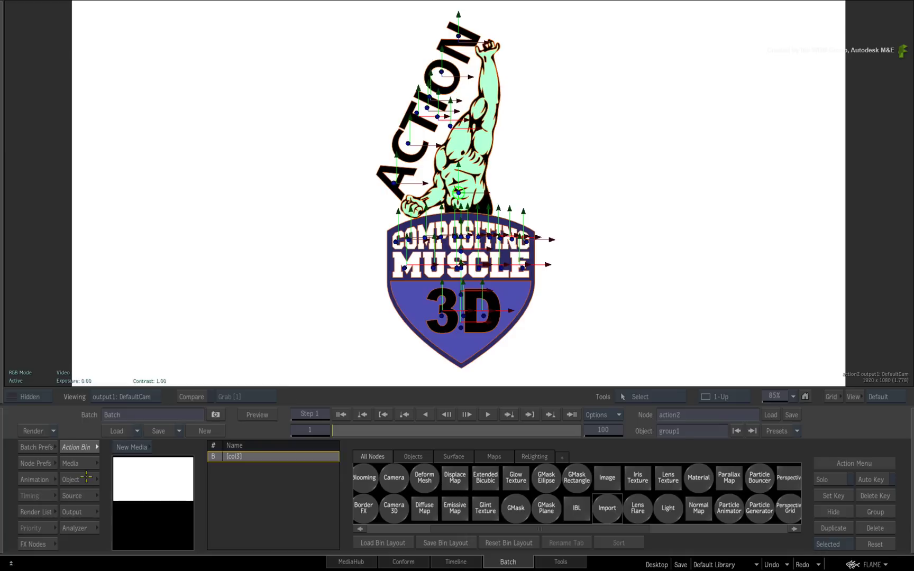
pyautogui.click(86, 478)
pyautogui.moveTo(130, 478)
pyautogui.mouseDown()
pyautogui.moveTo(118, 477)
pyautogui.moveTo(136, 493)
pyautogui.mouseUp()
pyautogui.keyDown('ctrl'); pyautogui.click(128, 496); pyautogui.keyUp('ctrl')
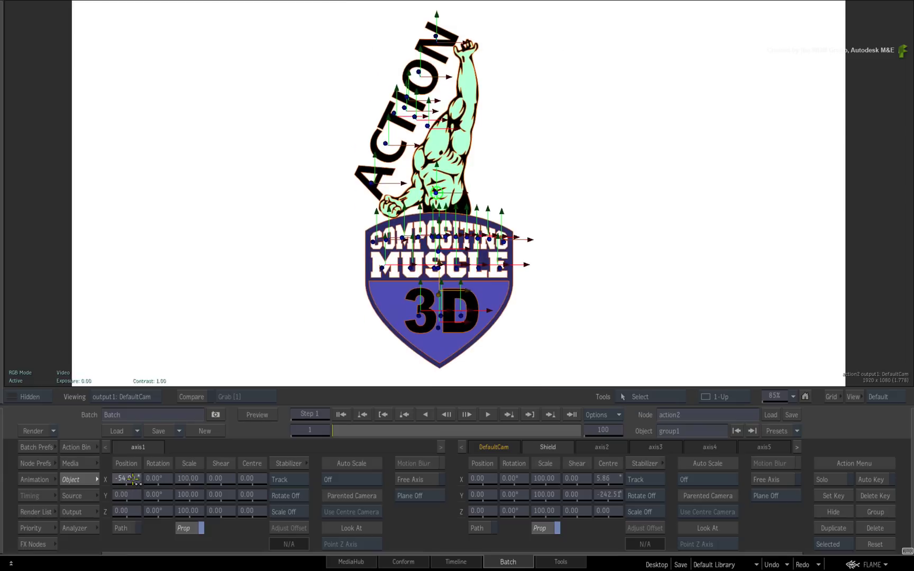
pyautogui.moveTo(159, 496)
pyautogui.mouseDown()
pyautogui.moveTo(149, 492)
pyautogui.moveTo(171, 491)
pyautogui.moveTo(163, 496)
pyautogui.mouseUp()
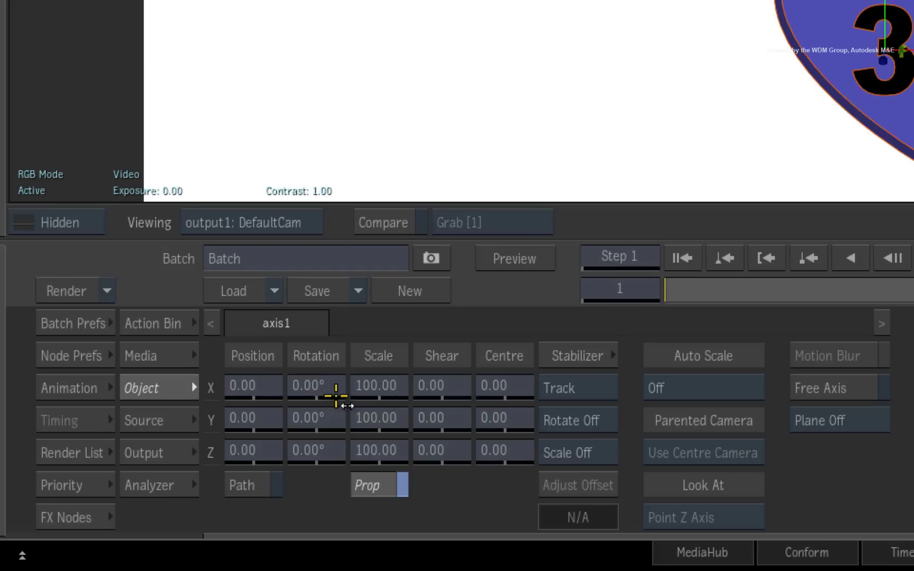
pyautogui.click(39, 466)
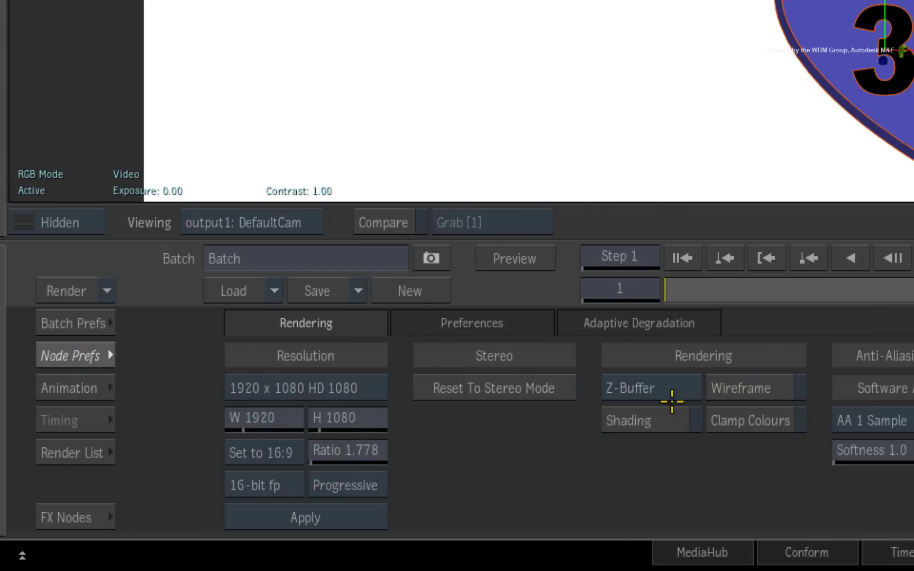
pyautogui.click(672, 394)
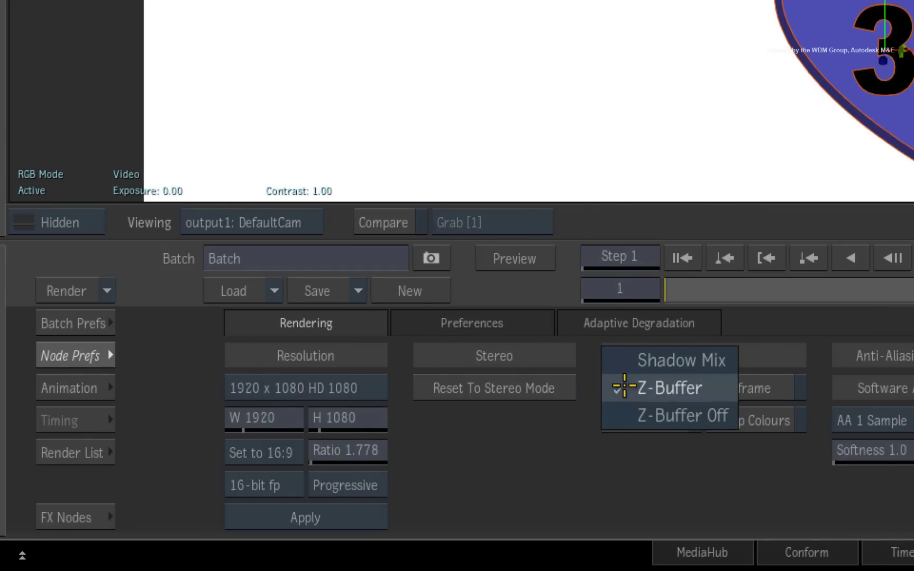
pyautogui.click(623, 386)
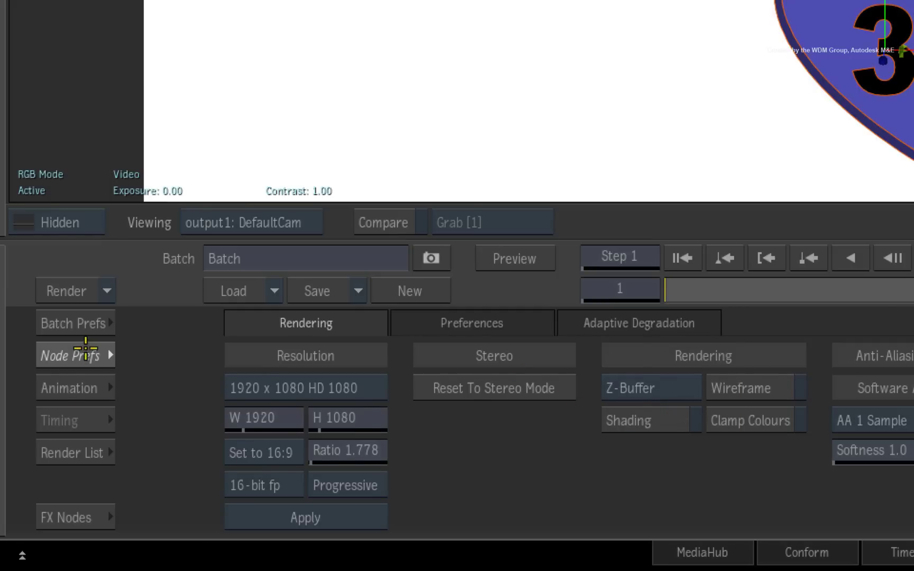
pyautogui.click(71, 355)
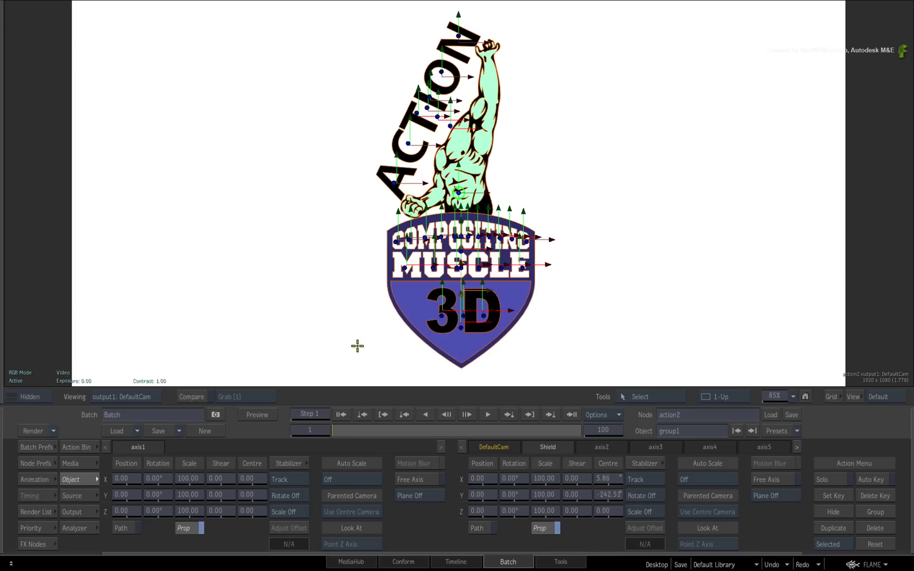
# - Ungroup the logo's Group node from its schematic contextual menu
pyautogui.press('Escape')
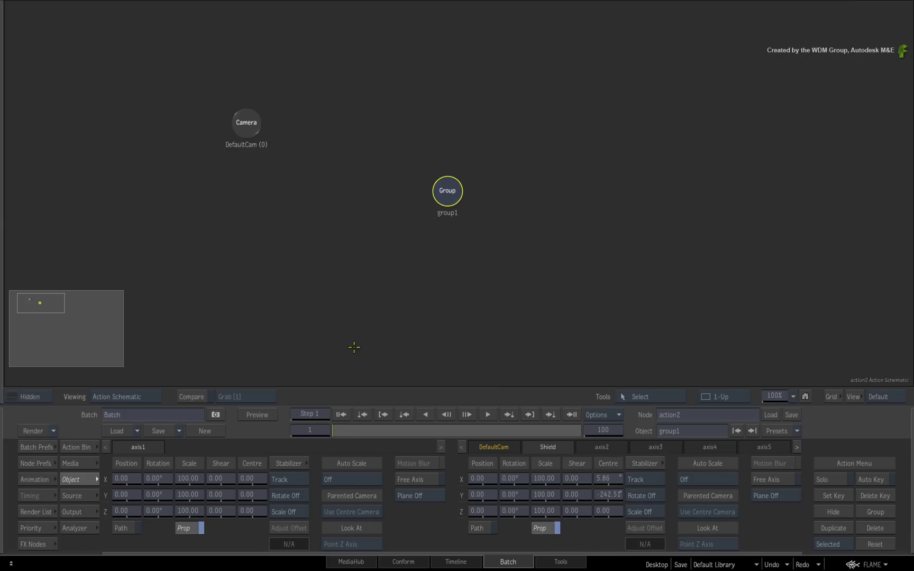
pyautogui.moveTo(444, 194); pyautogui.dragTo(428, 142)
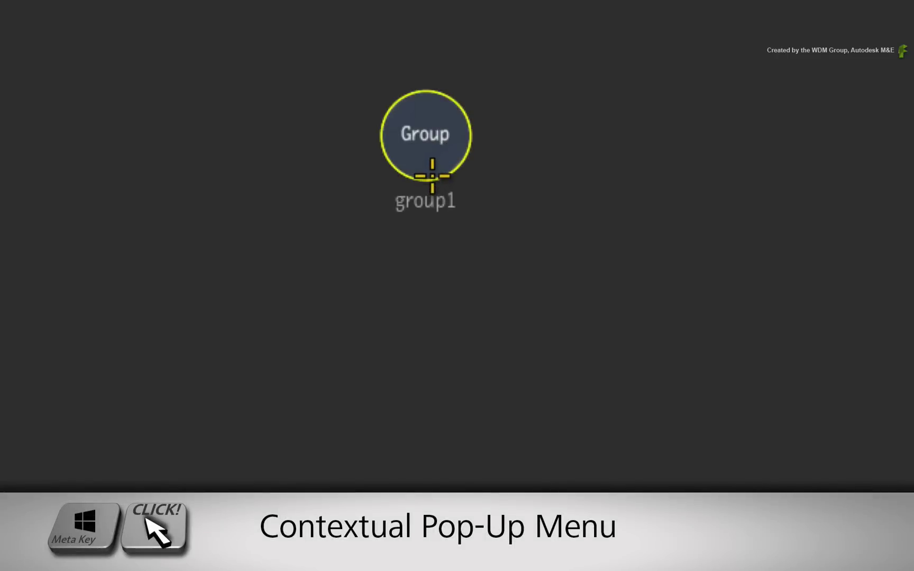
pyautogui.rightClick(432, 164)
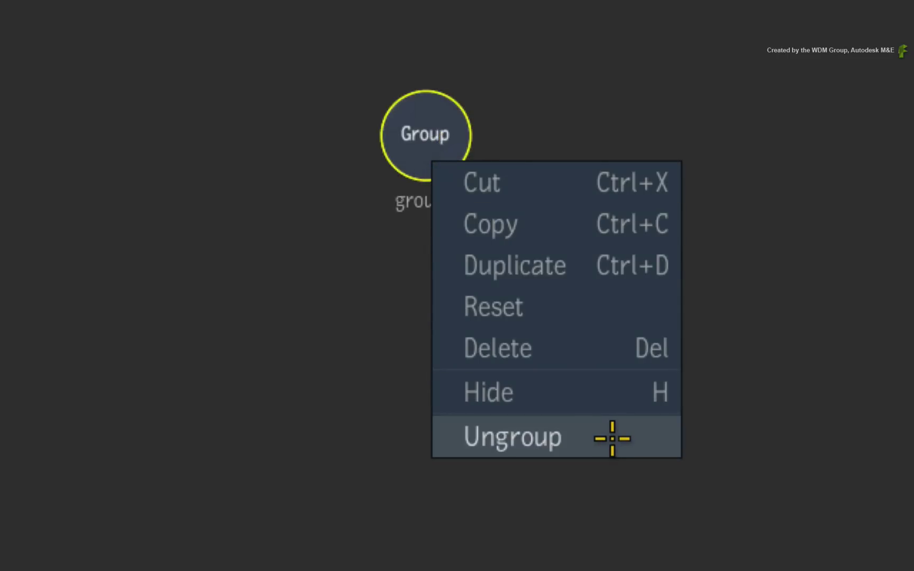
pyautogui.click(611, 437)
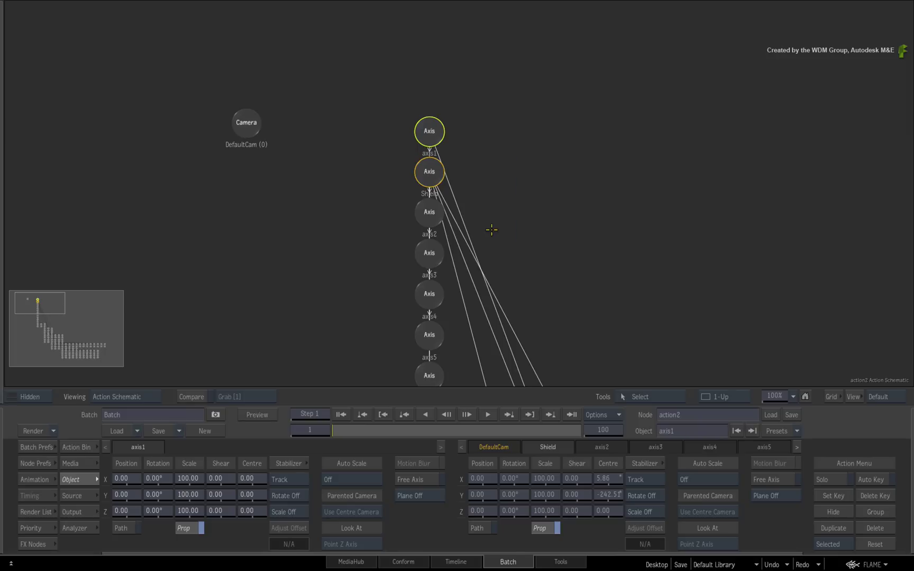
# - Tidy the schematic into rows with Alt+T and inspect the Shield and Body axes
pyautogui.moveTo(55, 305)
pyautogui.mouseDown()
pyautogui.moveTo(95, 353)
pyautogui.moveTo(63, 302)
pyautogui.mouseUp()
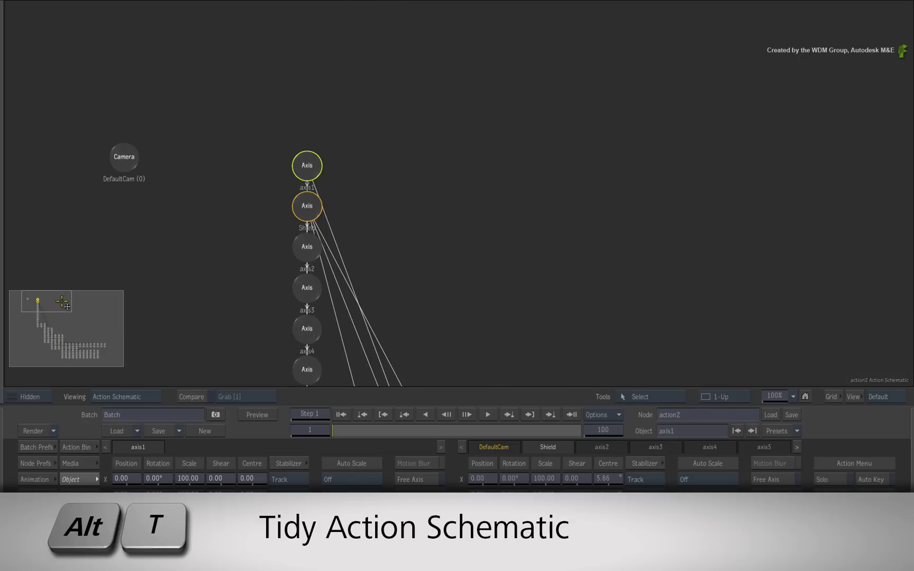
pyautogui.hotkey('alt', 't')
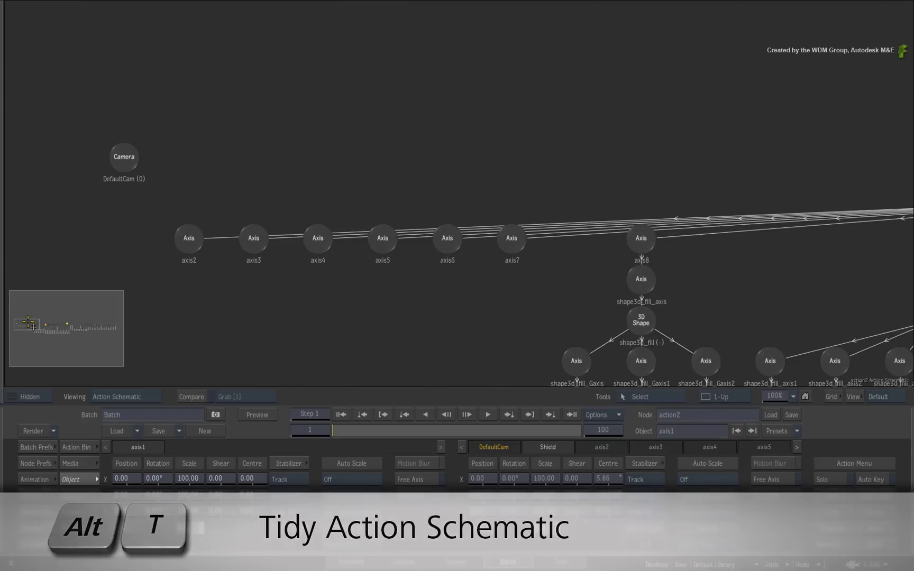
pyautogui.moveTo(40, 325); pyautogui.dragTo(72, 325)
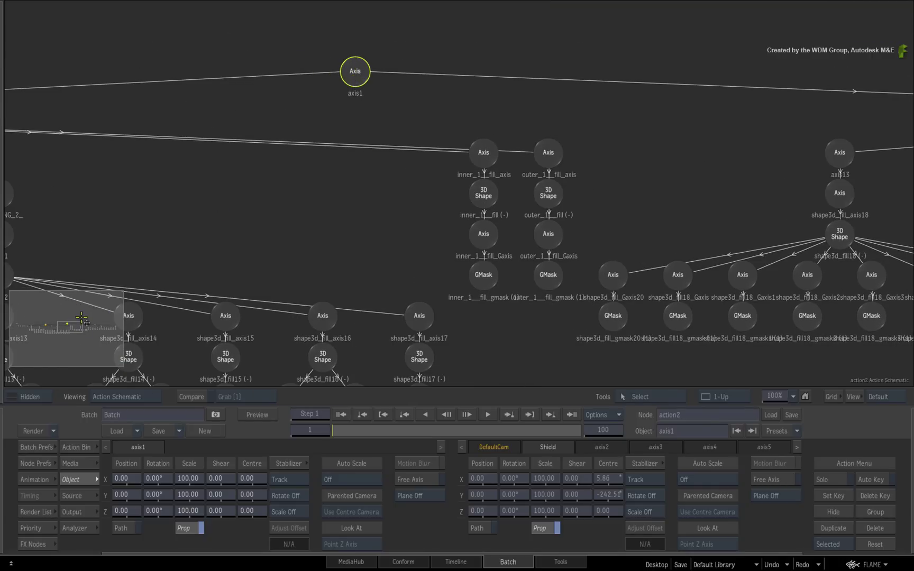
pyautogui.moveTo(74, 331); pyautogui.dragTo(87, 296)
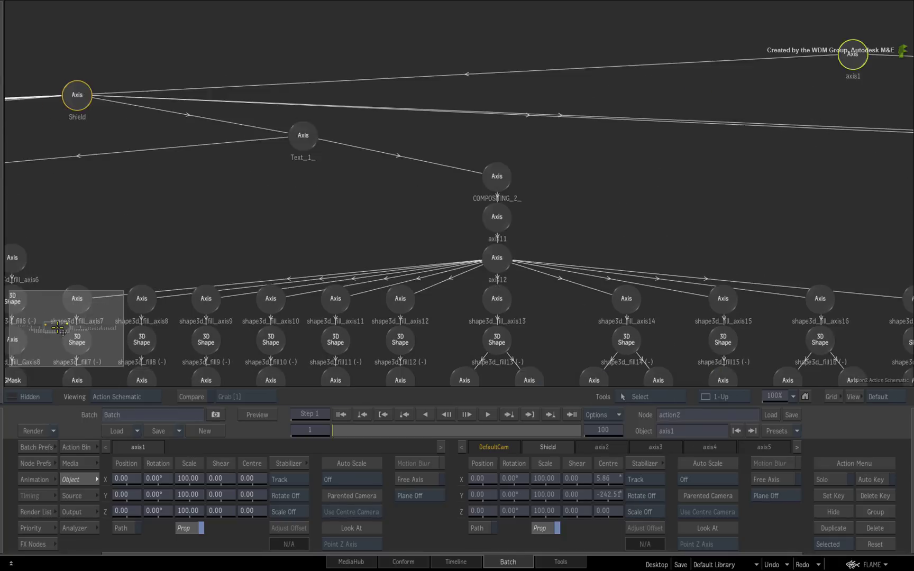
pyautogui.click(196, 122)
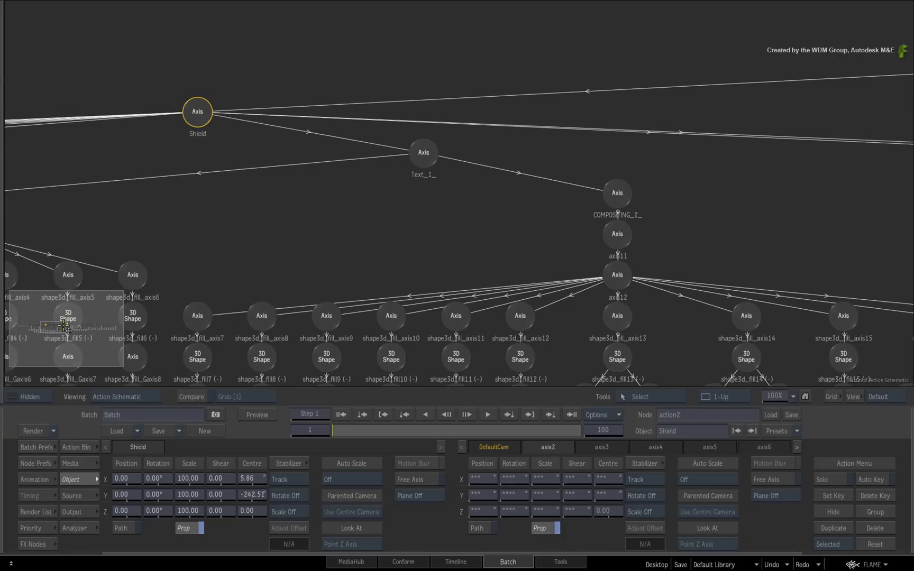
pyautogui.moveTo(68, 325); pyautogui.dragTo(86, 307)
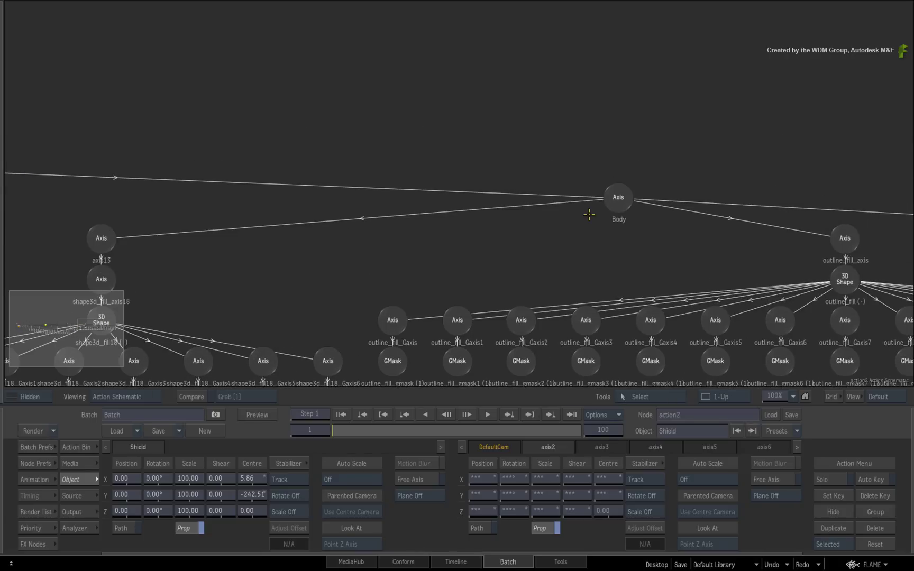
pyautogui.click(589, 214)
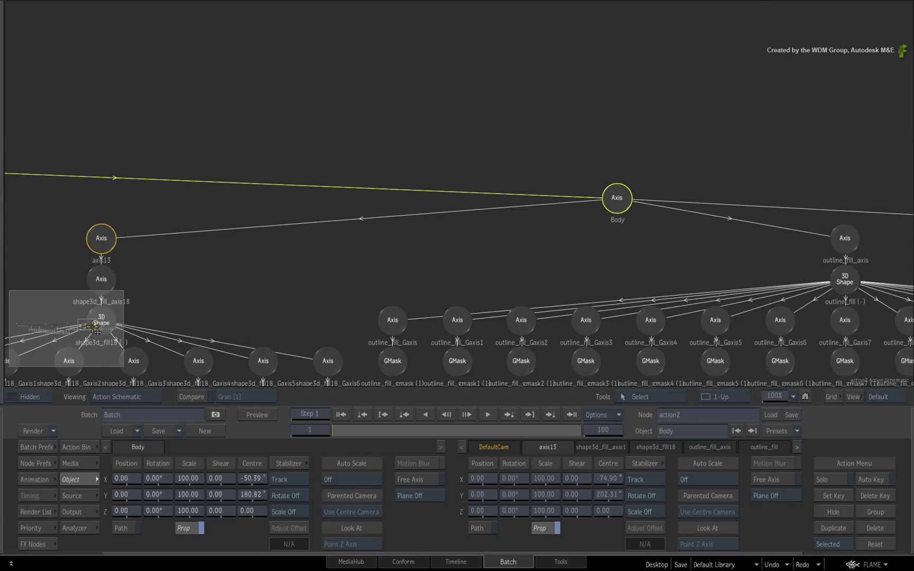
# - Delete the empty axis2–axis7 nodes, then show schematic and result side by side
pyautogui.moveTo(96, 329); pyautogui.dragTo(28, 329)
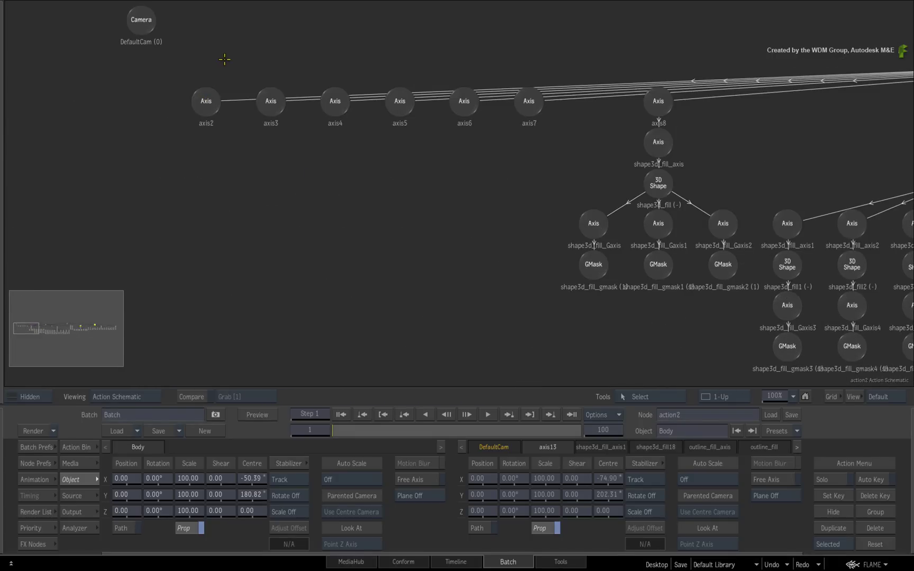
pyautogui.moveTo(325, 114); pyautogui.dragTo(554, 153)
pyautogui.press('Delete')
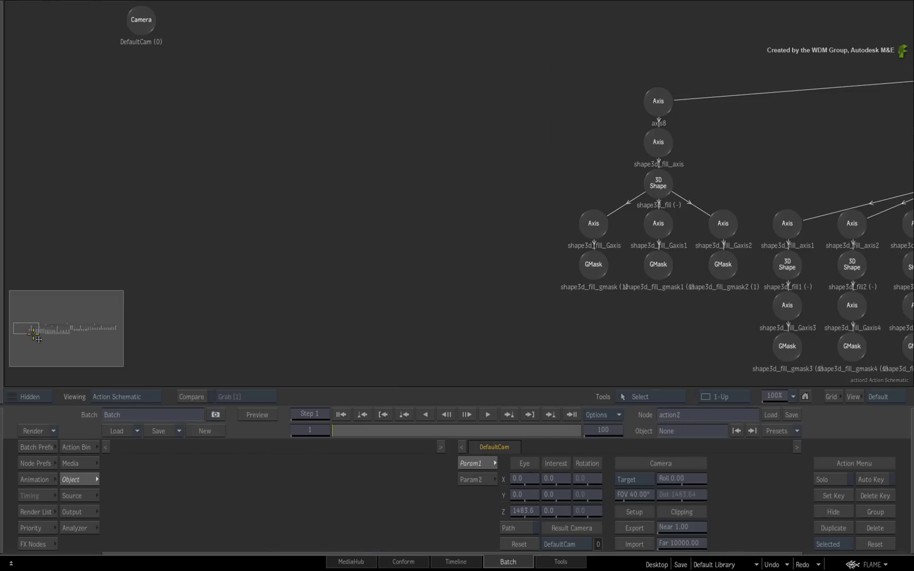
pyautogui.moveTo(36, 336); pyautogui.dragTo(68, 327)
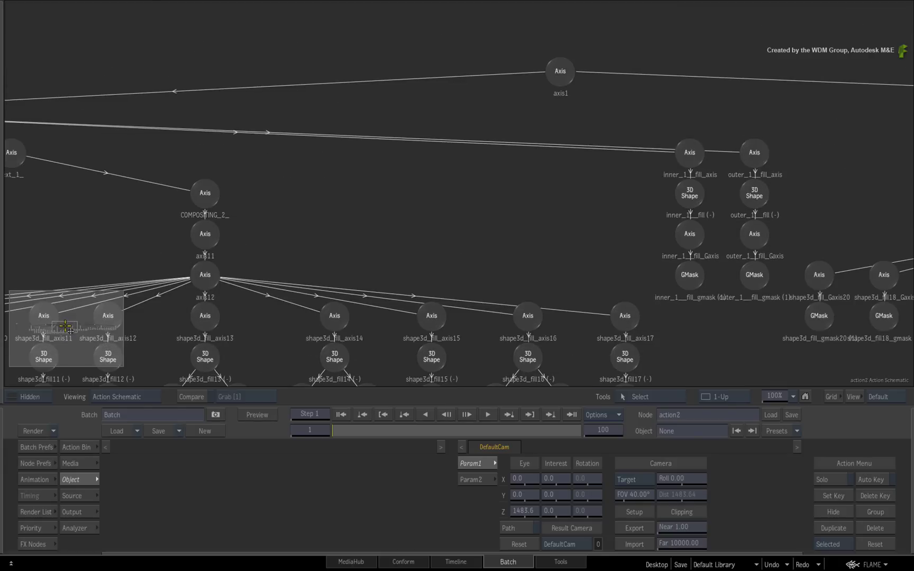
pyautogui.hotkey('alt', '2')
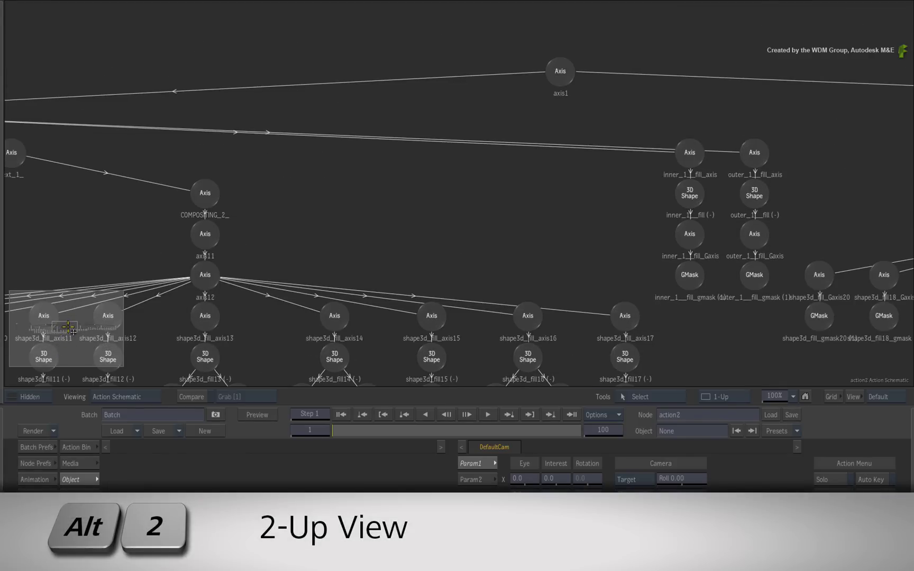
# - Select the Shield node and give shape3d_fill a Front extrusion with depth 20
pyautogui.moveTo(24, 328)
pyautogui.mouseDown()
pyautogui.moveTo(52, 326)
pyautogui.moveTo(51, 336)
pyautogui.mouseUp()
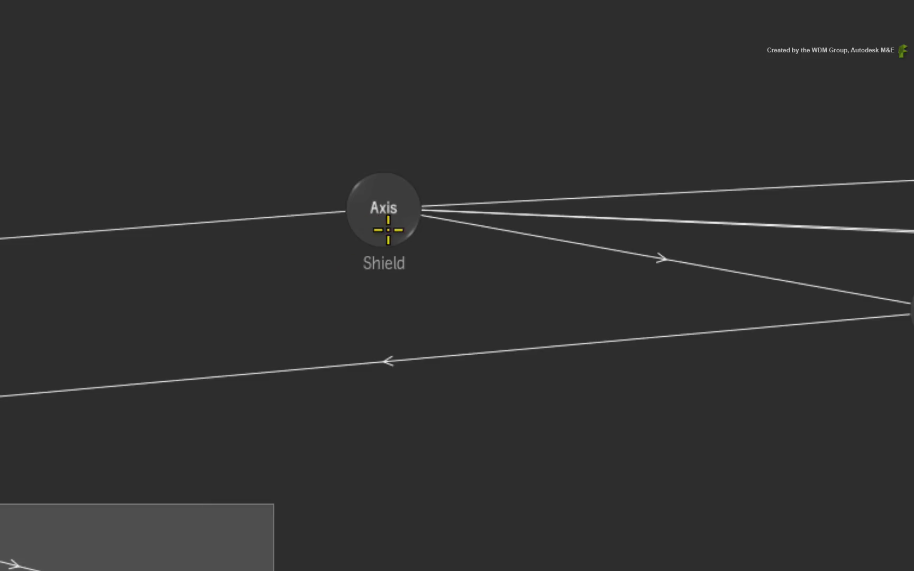
pyautogui.click(388, 230)
pyautogui.moveTo(387, 222); pyautogui.dragTo(394, 211)
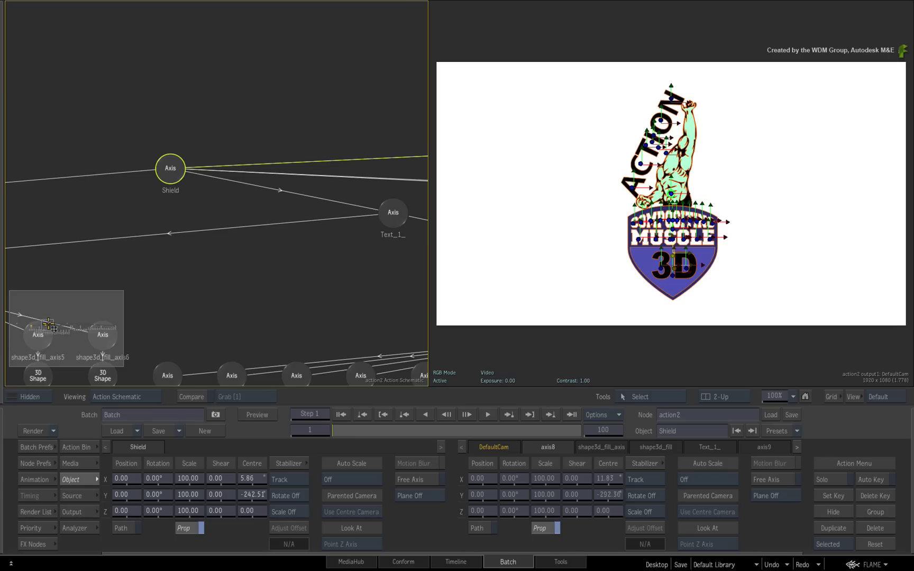
pyautogui.moveTo(51, 326); pyautogui.dragTo(46, 316)
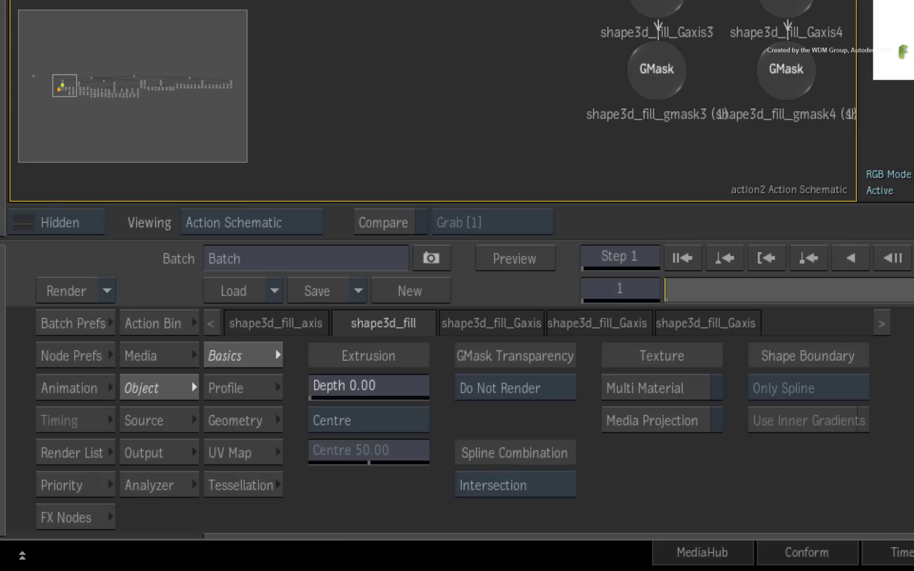
pyautogui.click(368, 420)
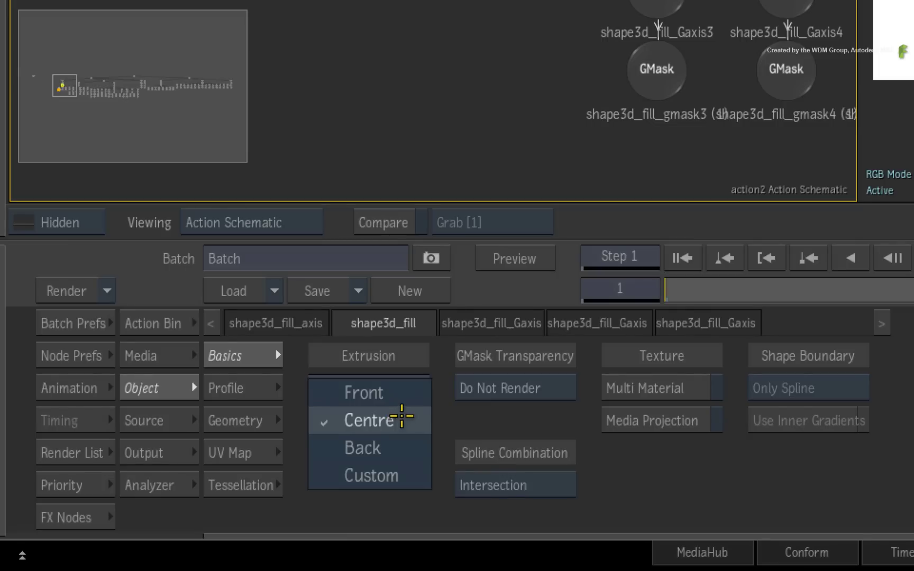
pyautogui.click(364, 392)
pyautogui.click(420, 390)
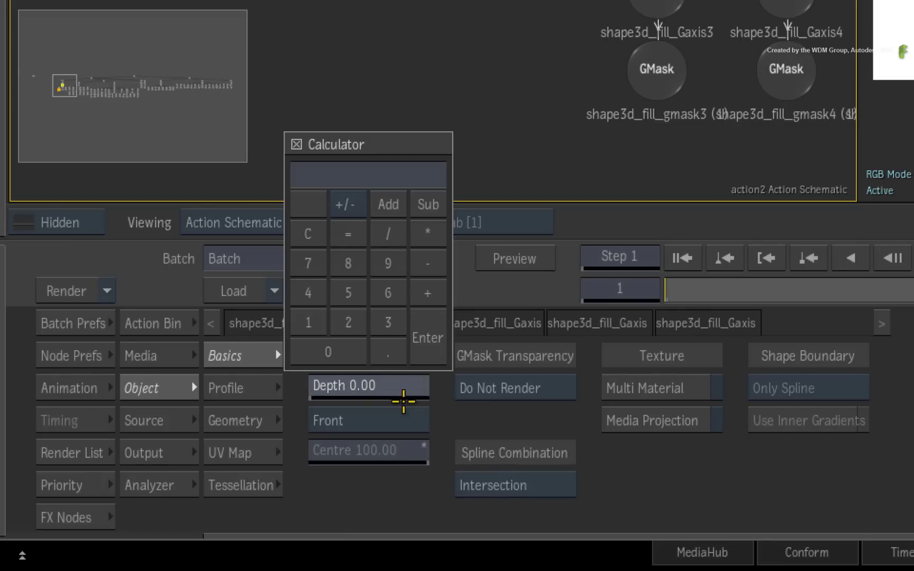
pyautogui.click(347, 322)
pyautogui.click(327, 352)
pyautogui.click(427, 338)
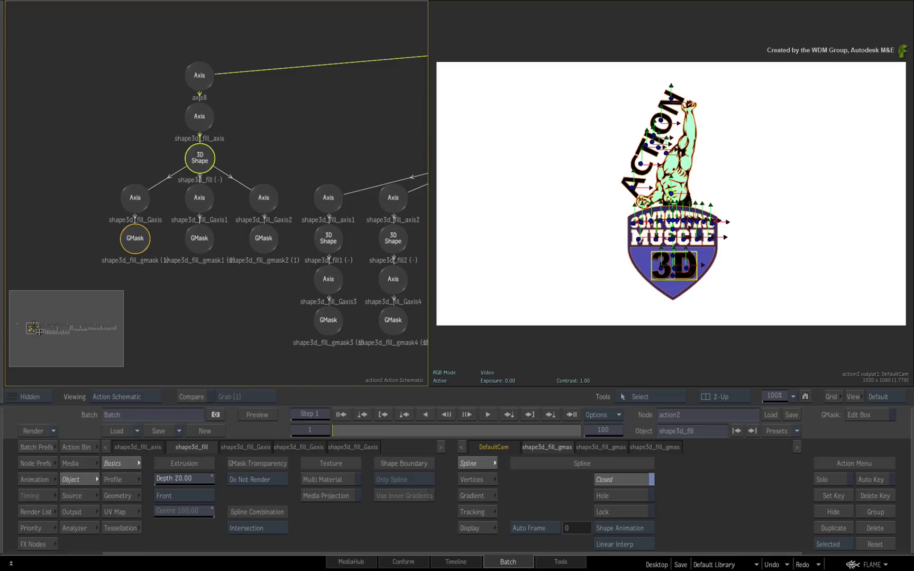
# - Pan the schematic to the axis10 letter shapes and switch to the 1-Up view
pyautogui.moveTo(34, 328); pyautogui.dragTo(68, 336)
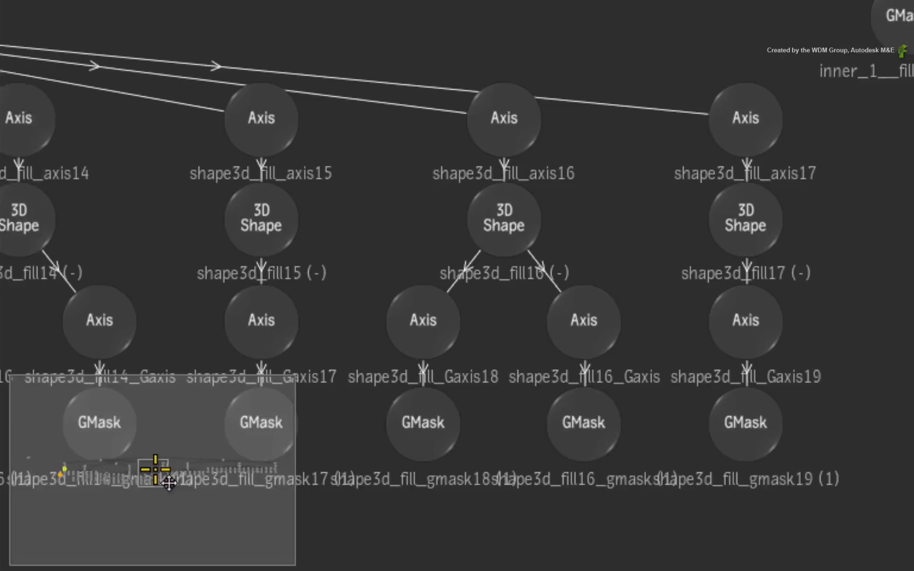
pyautogui.moveTo(168, 483); pyautogui.dragTo(86, 475)
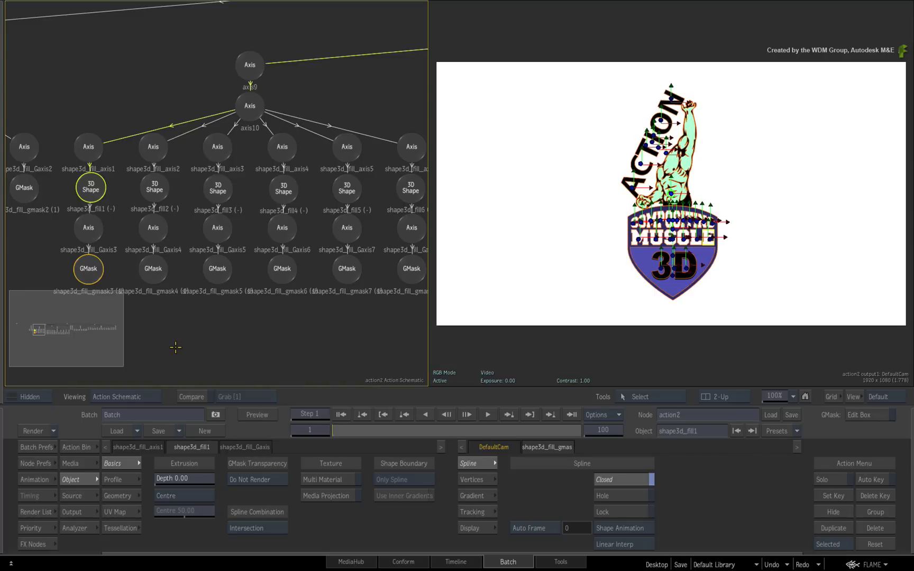
pyautogui.hotkey('alt', '1')
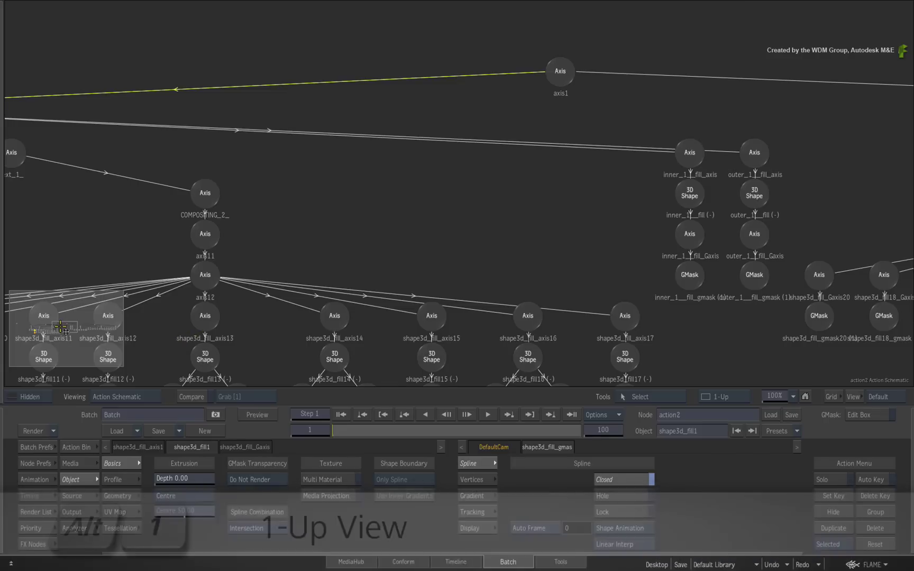
# - Mimic-link the axis10 letter shapes to shape3d_fill1 with Shift+W, then switch to 2-Up
pyautogui.moveTo(458, 215); pyautogui.dragTo(643, 107)
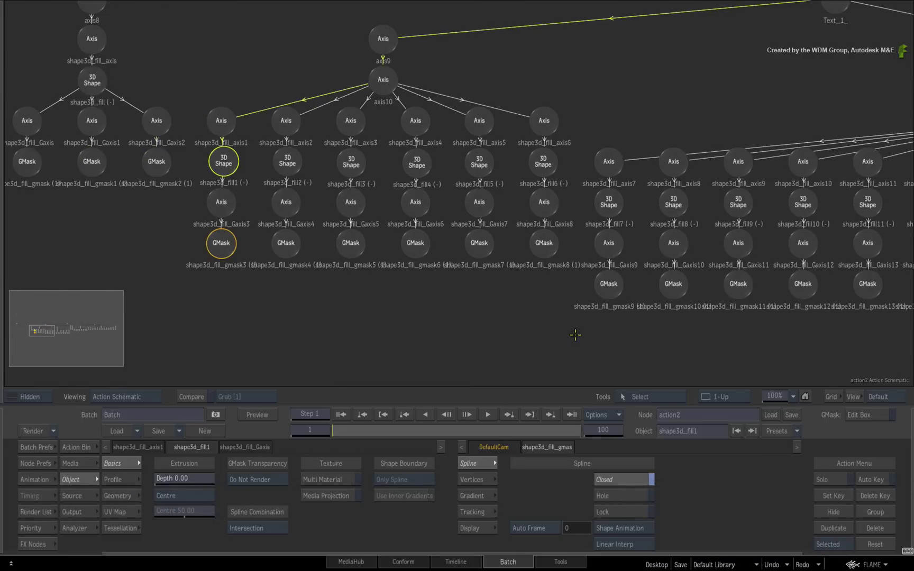
pyautogui.scroll(-4, 557, 334)
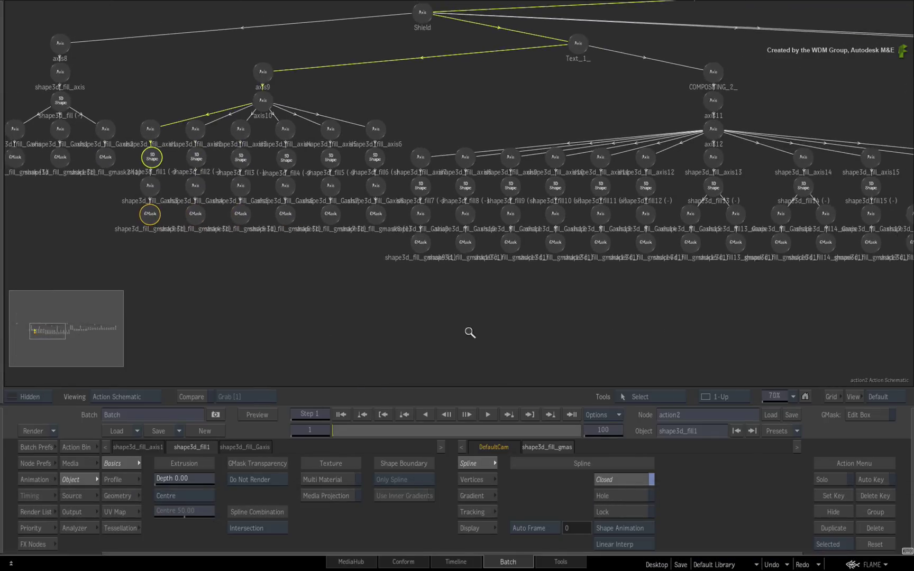
pyautogui.scroll(-4, 470, 333)
pyautogui.moveTo(464, 333); pyautogui.dragTo(455, 336)
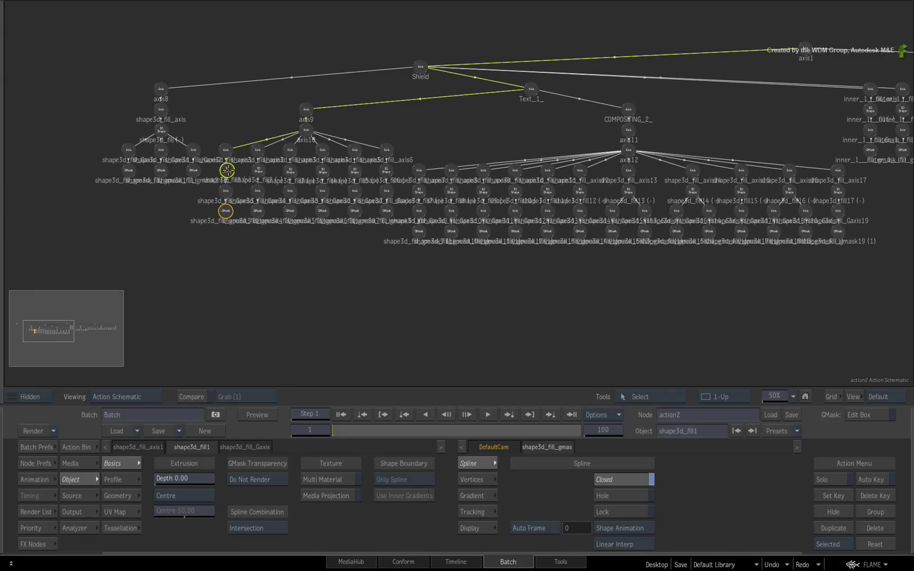
pyautogui.hotkey('shift', 'w')
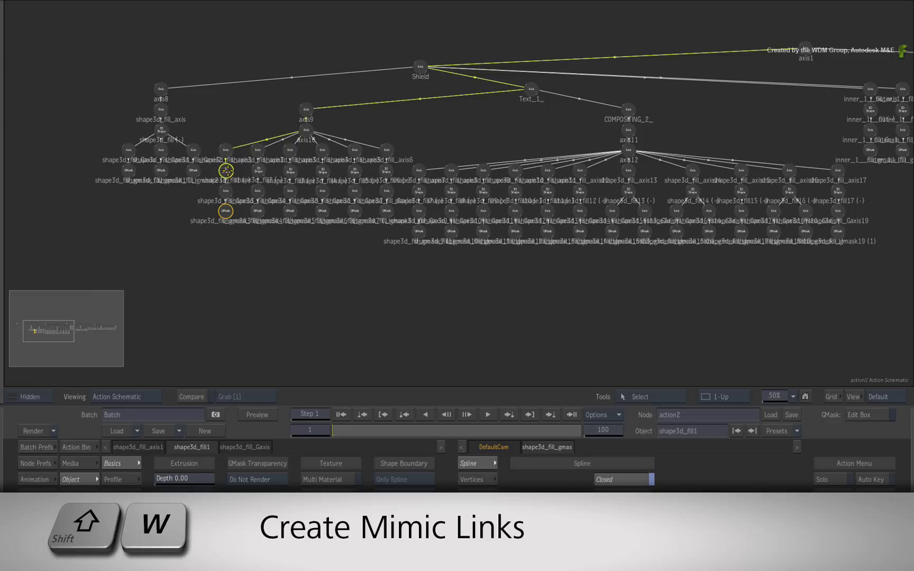
pyautogui.moveTo(227, 171); pyautogui.dragTo(412, 181)
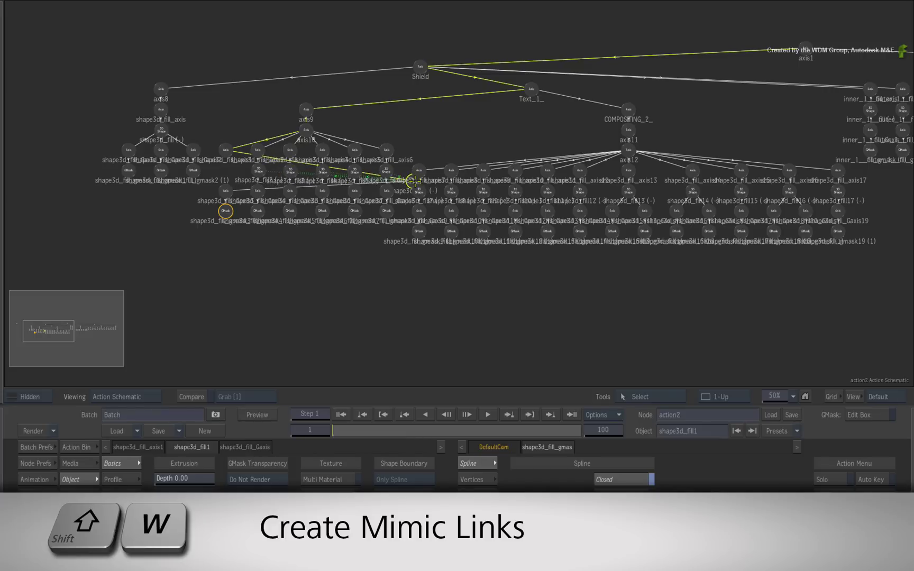
pyautogui.moveTo(412, 181)
pyautogui.mouseDown()
pyautogui.moveTo(641, 193)
pyautogui.moveTo(769, 187)
pyautogui.mouseUp()
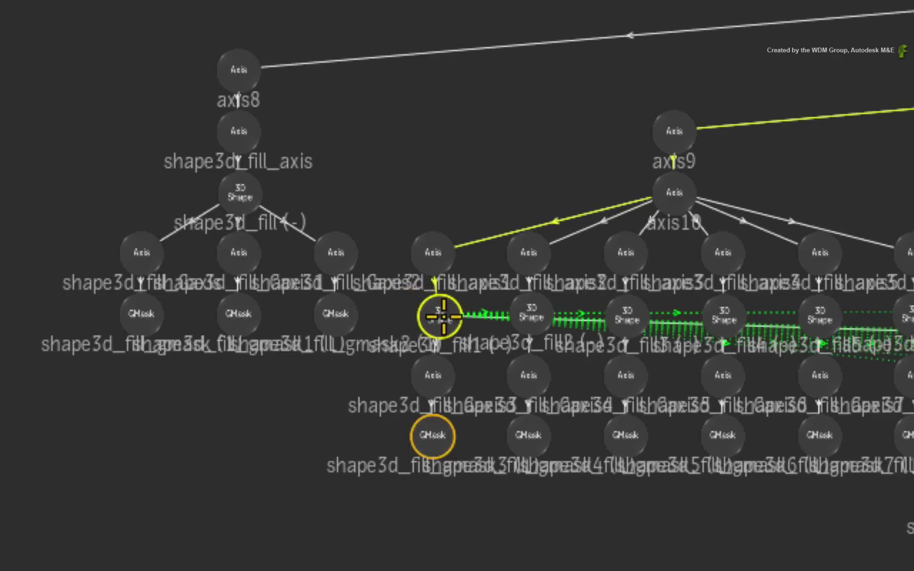
pyautogui.click(440, 316)
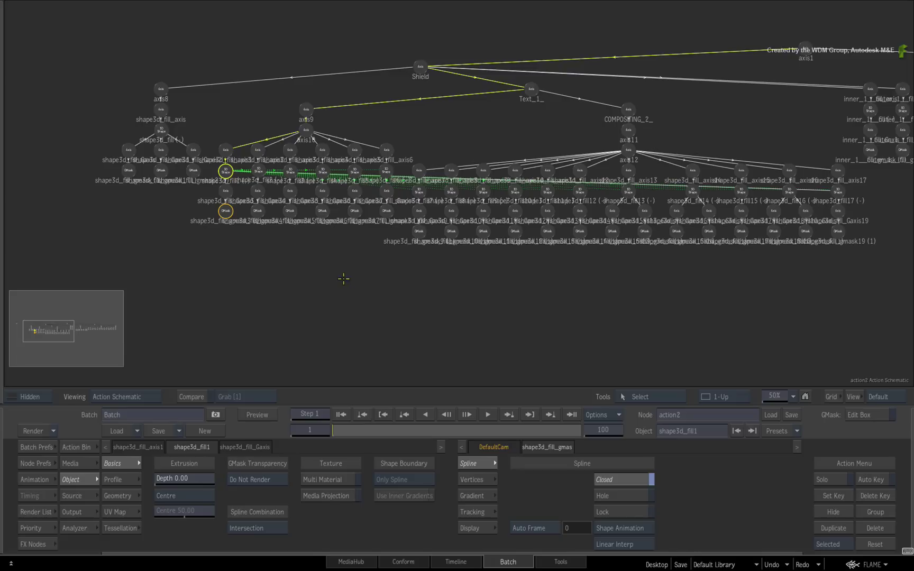
pyautogui.hotkey('alt', '2')
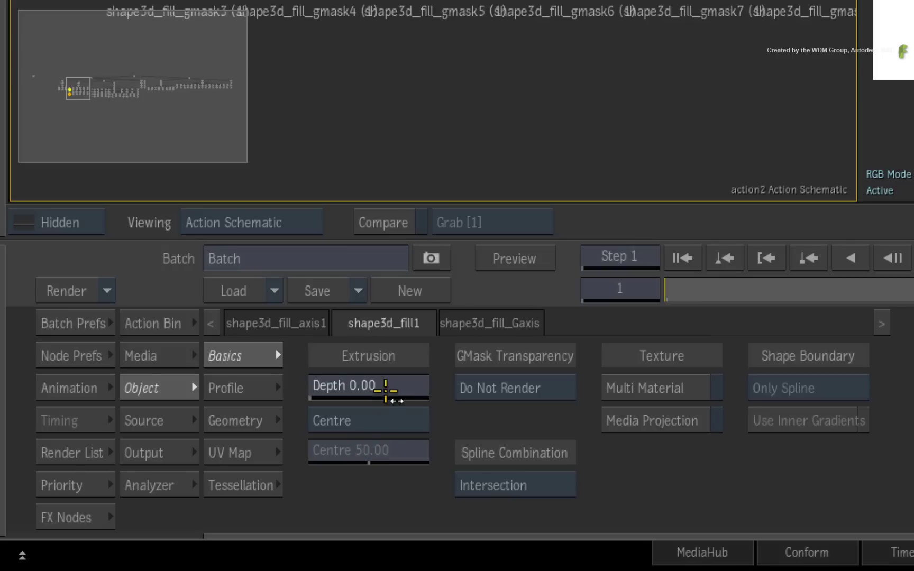
# - Give shape3d_fill1 a Front extrusion with a depth of 10
pyautogui.click(369, 386)
pyautogui.click(346, 420)
pyautogui.click(346, 400)
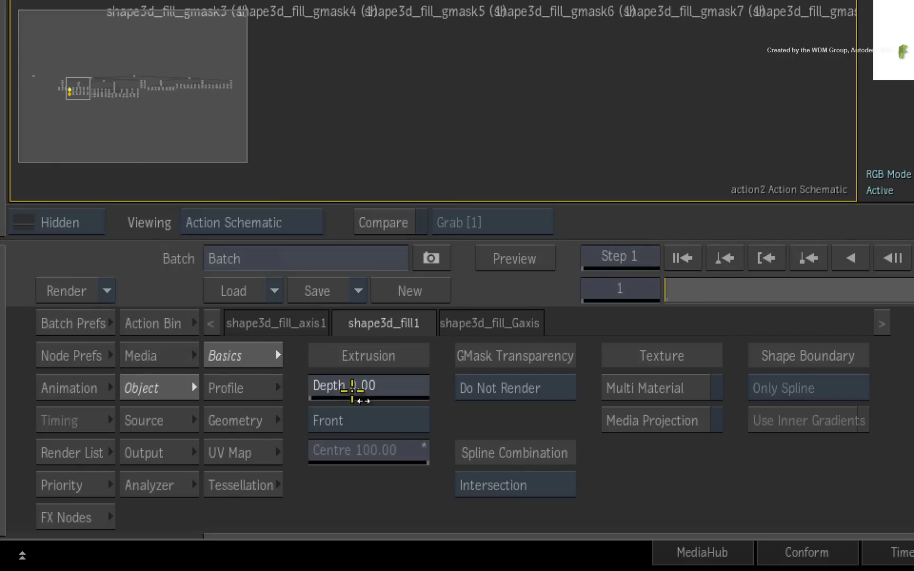
pyautogui.click(343, 386)
pyautogui.click(309, 323)
pyautogui.click(328, 352)
pyautogui.click(427, 337)
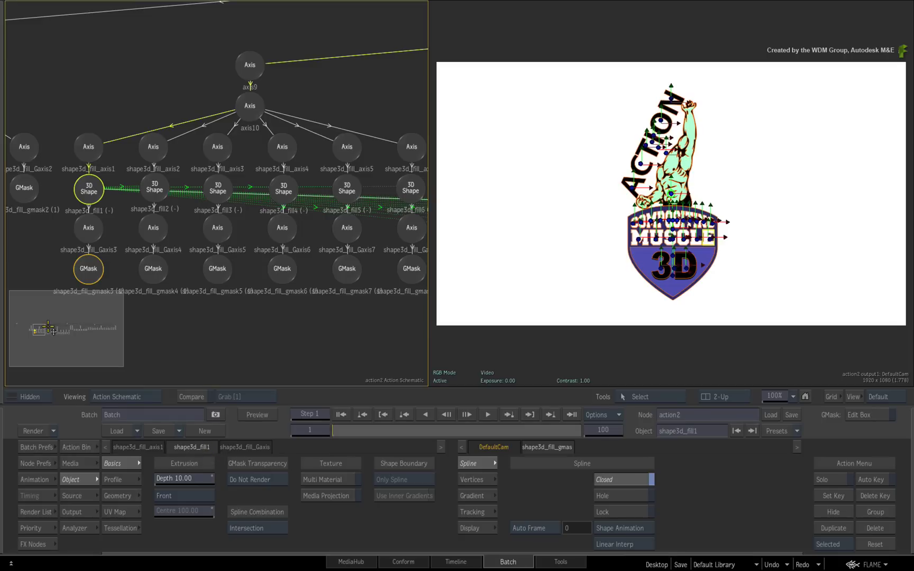
pyautogui.moveTo(41, 333); pyautogui.dragTo(93, 343)
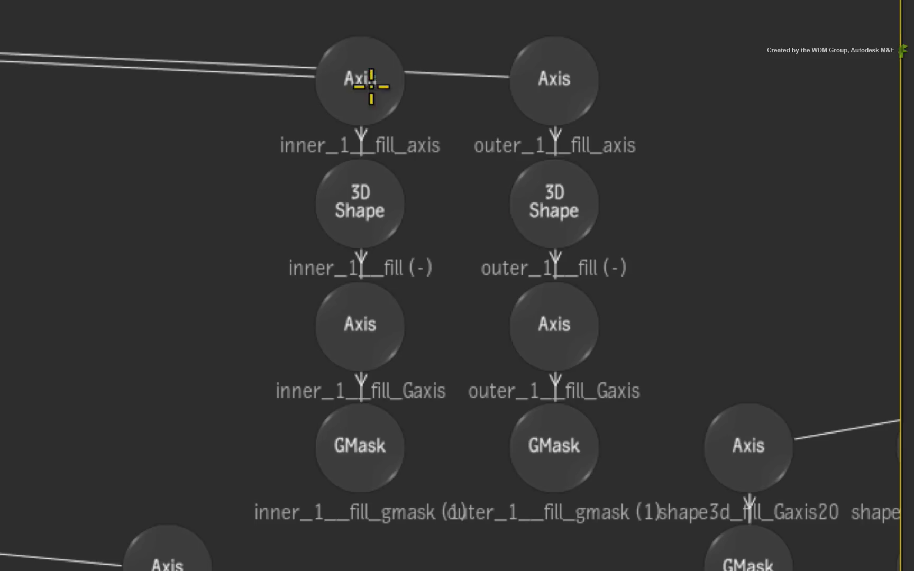
# - Extrude inner_1__fill from the front to a depth of 10
pyautogui.click(360, 82)
pyautogui.click(529, 89)
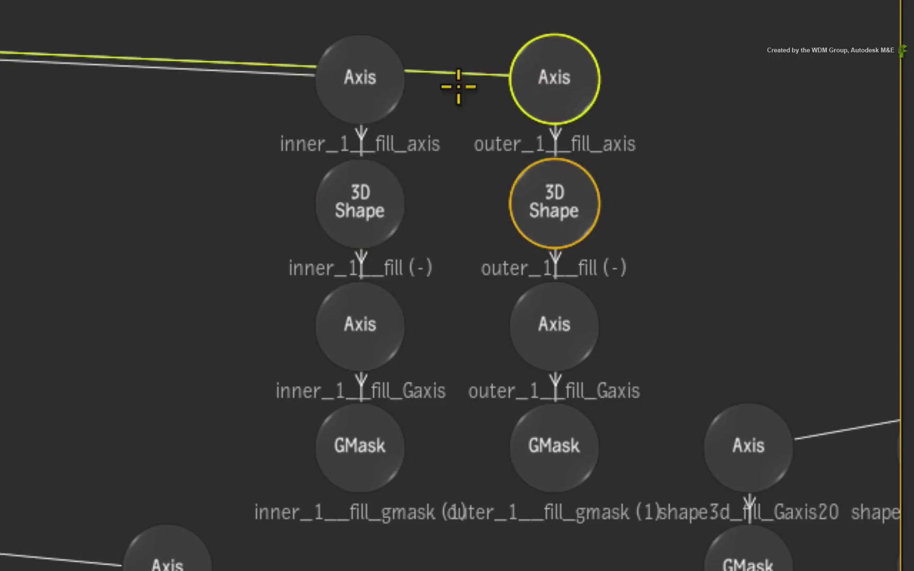
pyautogui.click(357, 96)
pyautogui.click(552, 80)
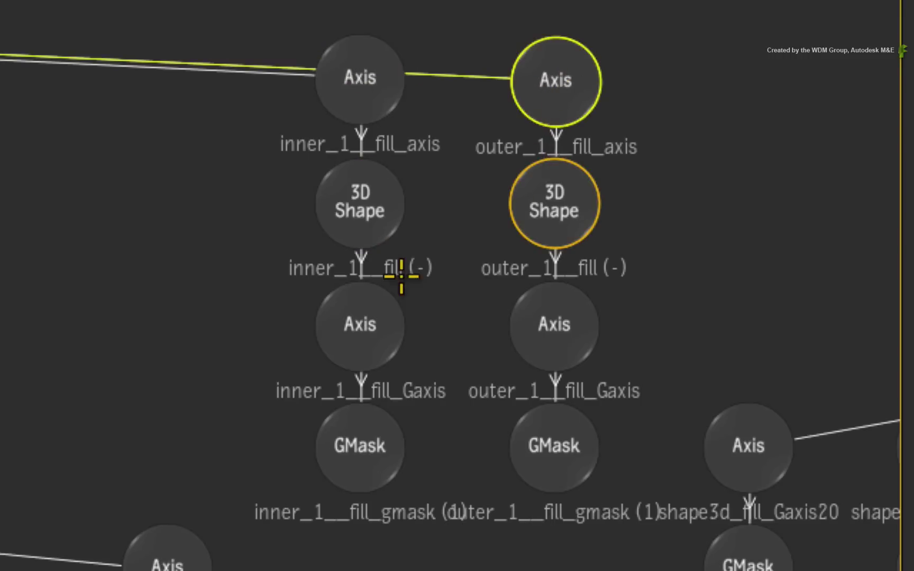
pyautogui.click(354, 214)
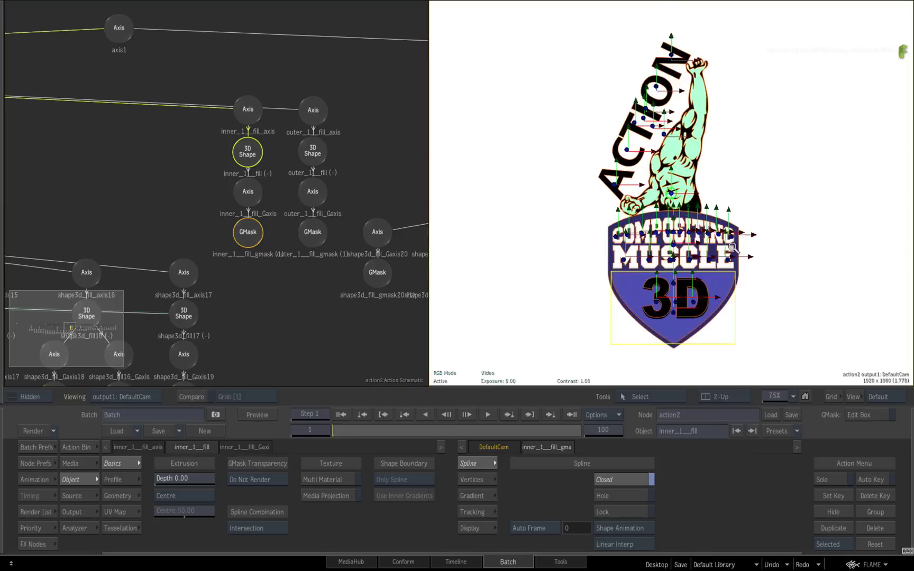
pyautogui.scroll(3, 733, 248)
pyautogui.moveTo(750, 285); pyautogui.dragTo(504, 252)
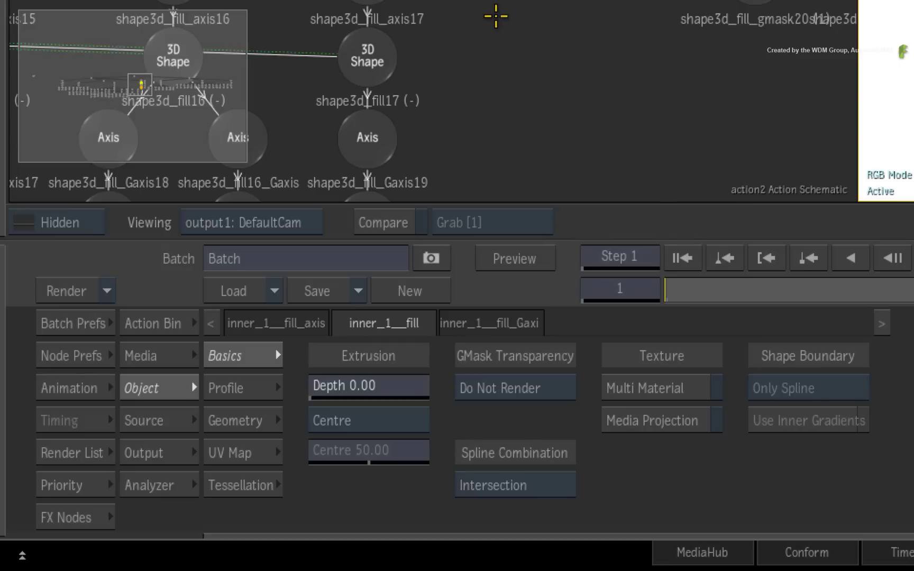
pyautogui.click(368, 421)
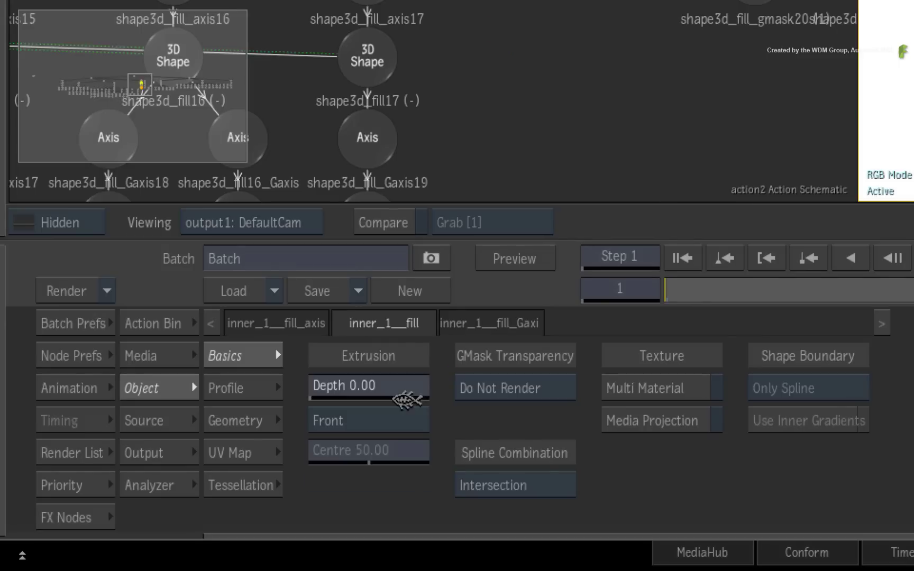
pyautogui.click(369, 386)
pyautogui.click(309, 324)
pyautogui.click(334, 350)
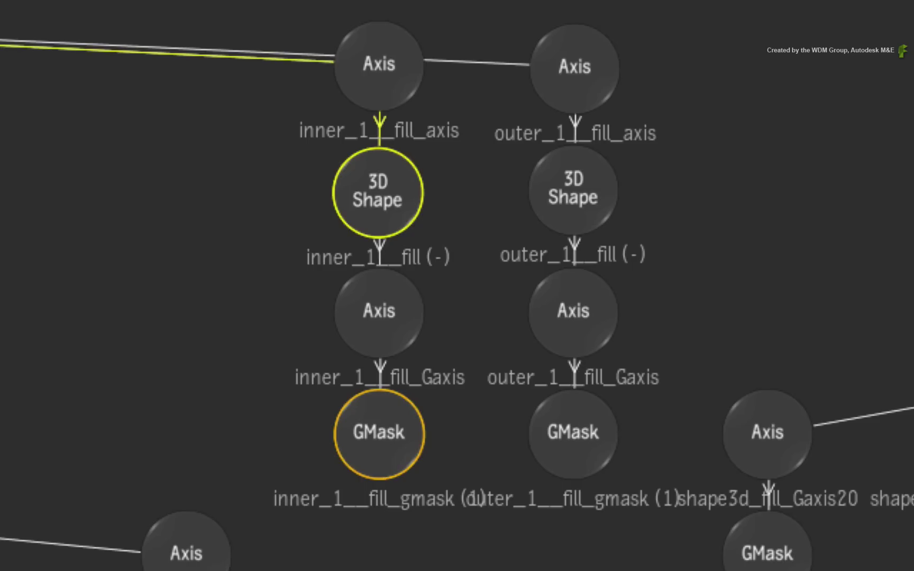
# - Extrude outer_1__fill from the back to a depth of 10
pyautogui.click(574, 197)
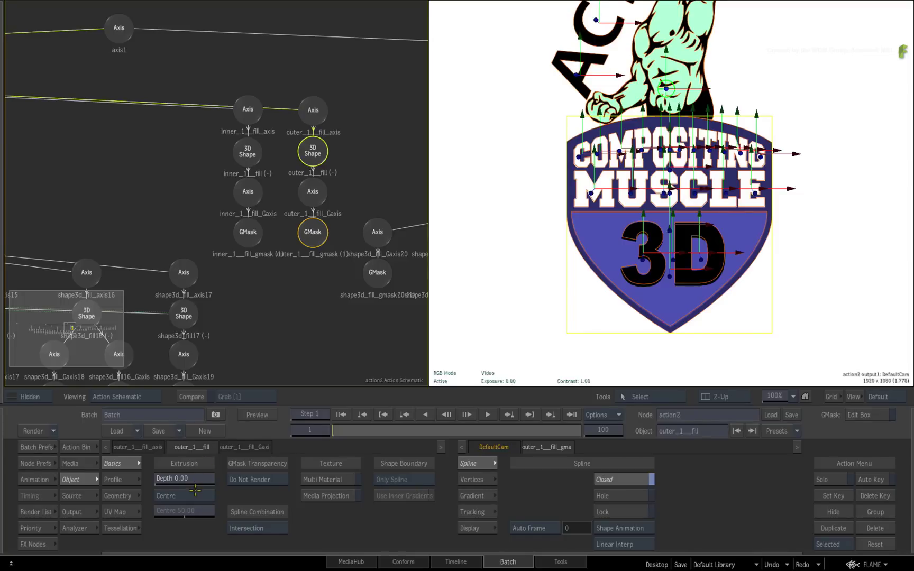
pyautogui.moveTo(195, 480); pyautogui.dragTo(207, 480)
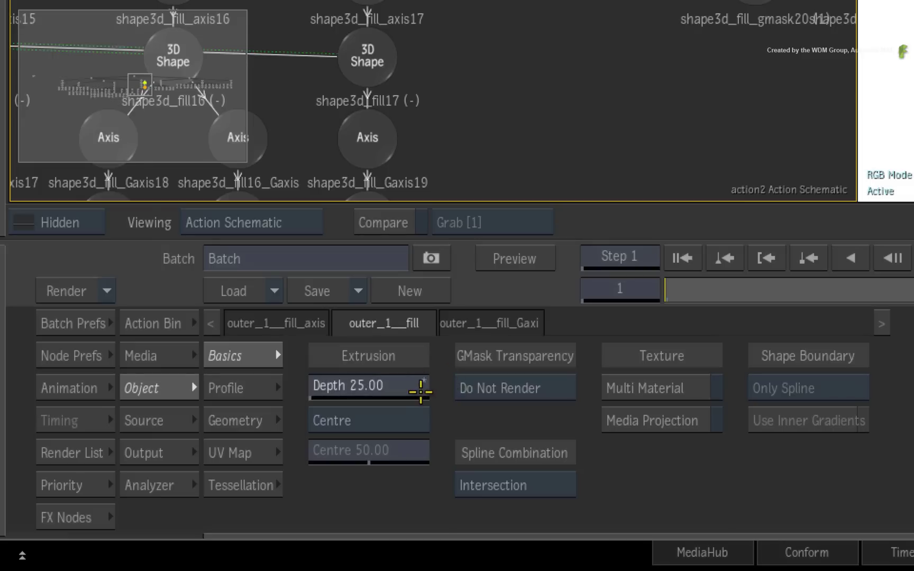
pyautogui.click(401, 422)
pyautogui.click(401, 449)
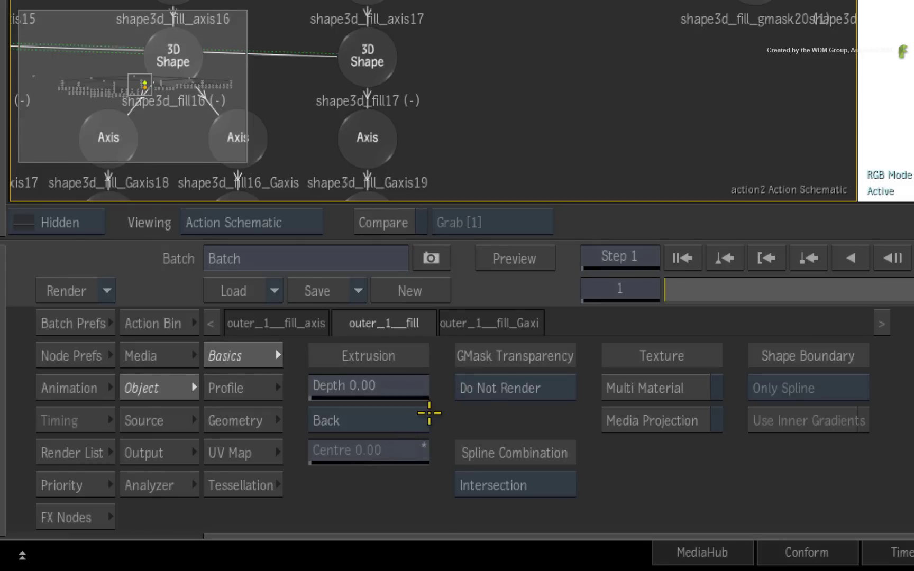
pyautogui.click(409, 389)
pyautogui.click(312, 323)
pyautogui.click(333, 350)
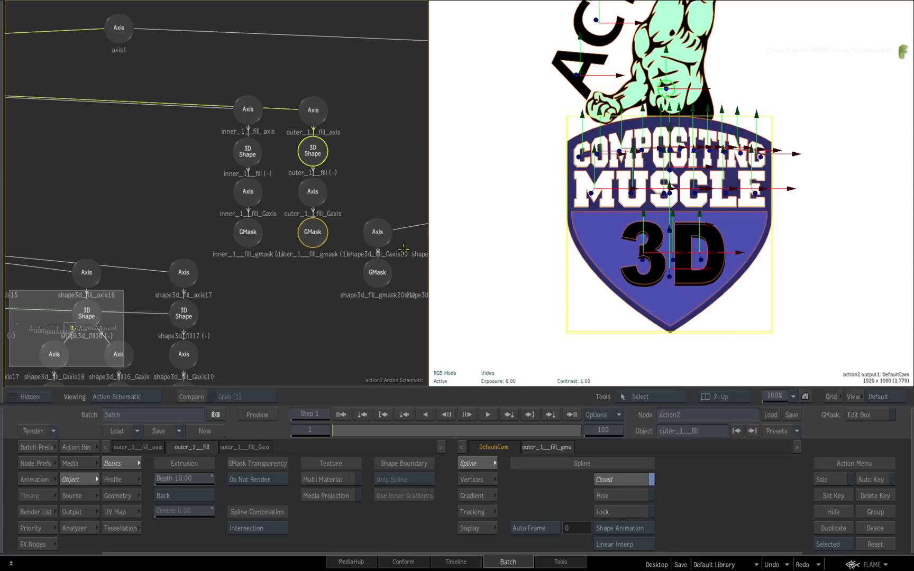
# - Extrude shape3d_fill18 from the back to a depth of 10
pyautogui.moveTo(349, 335)
pyautogui.mouseDown()
pyautogui.moveTo(268, 292)
pyautogui.moveTo(218, 308)
pyautogui.mouseUp()
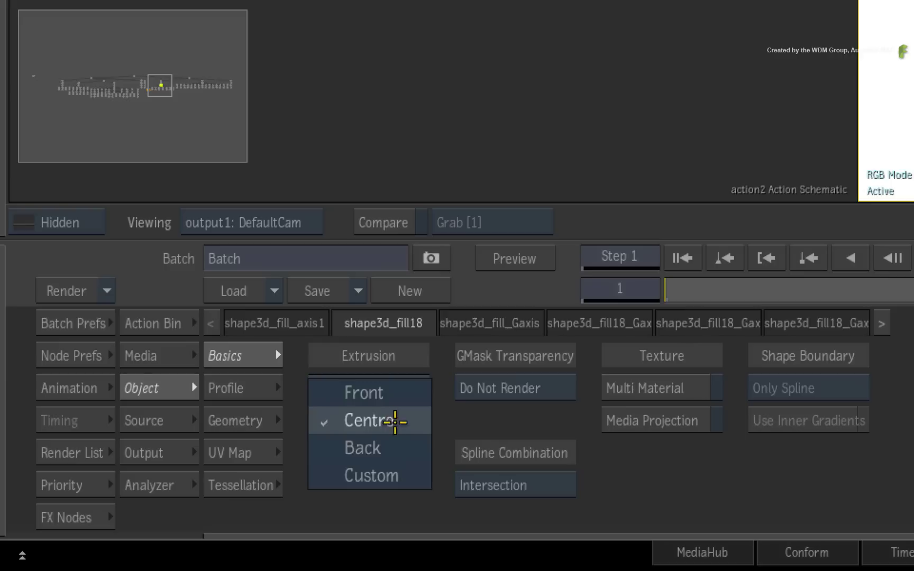
pyautogui.click(395, 421)
pyautogui.click(390, 385)
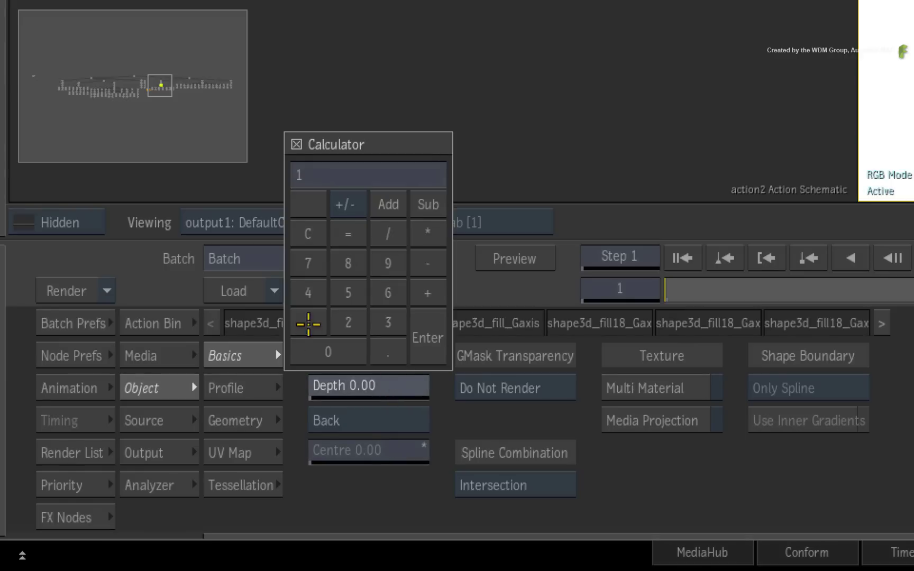
pyautogui.click(328, 352)
pyautogui.click(428, 338)
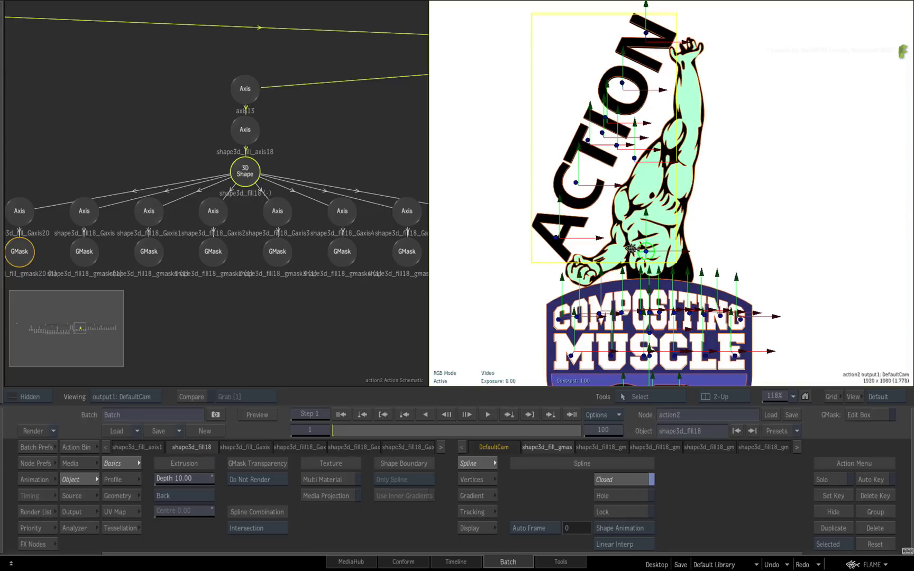
pyautogui.moveTo(631, 249); pyautogui.dragTo(643, 228)
# - Set the outline_fill extrusion depth to 2
pyautogui.moveTo(281, 309)
pyautogui.mouseDown()
pyautogui.moveTo(308, 315)
pyautogui.moveTo(256, 312)
pyautogui.mouseUp()
pyautogui.click(243, 136)
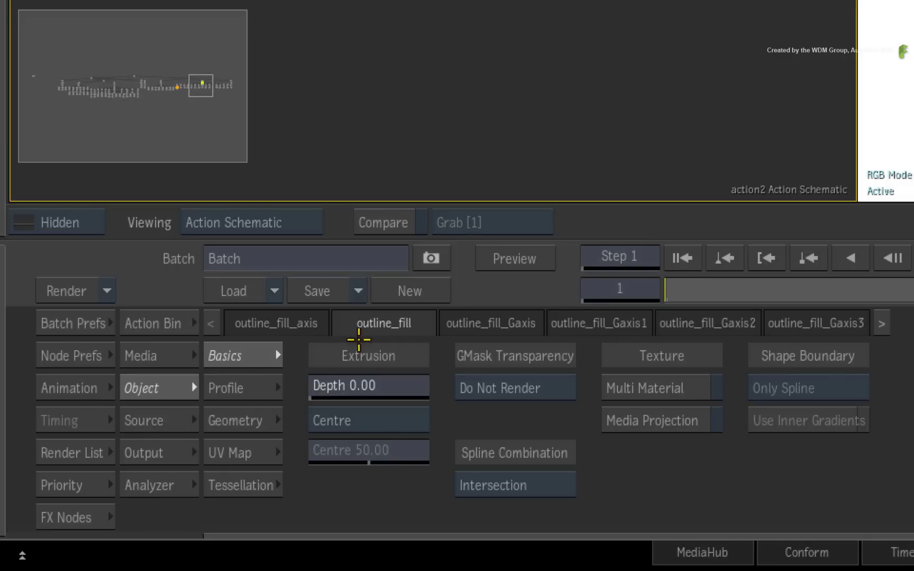
pyautogui.click(368, 421)
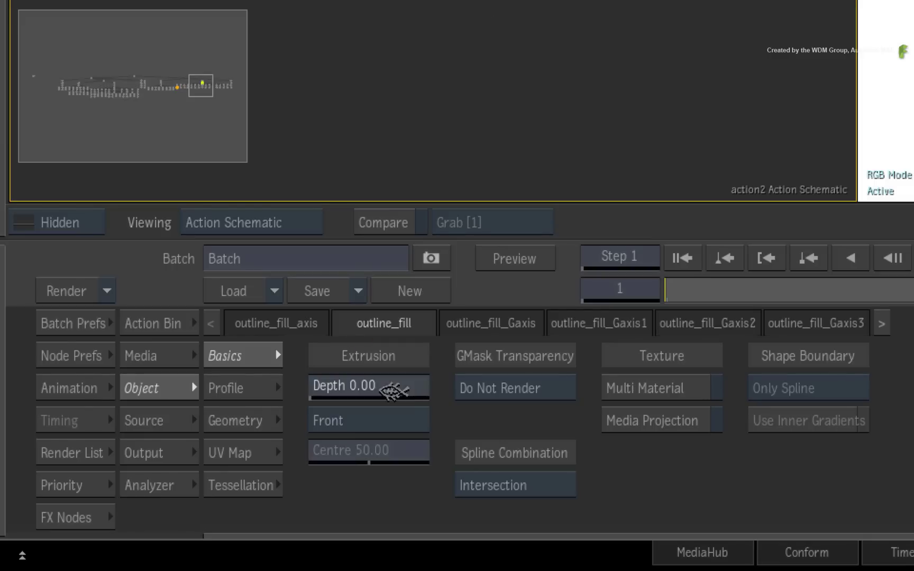
pyautogui.click(369, 385)
pyautogui.click(426, 338)
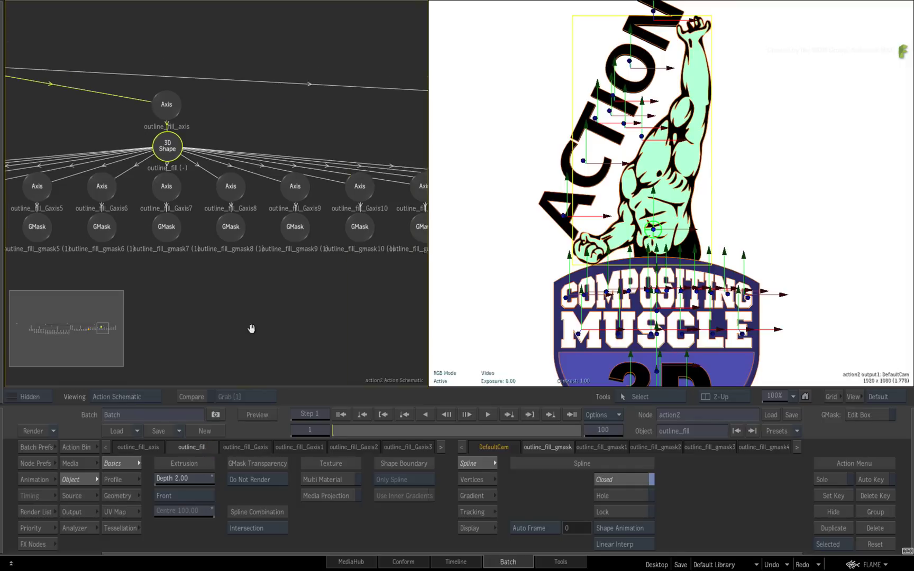
# - Switch the fill_fill extrusion from Centre to Back with a depth of 10
pyautogui.moveTo(268, 341); pyautogui.dragTo(270, 325)
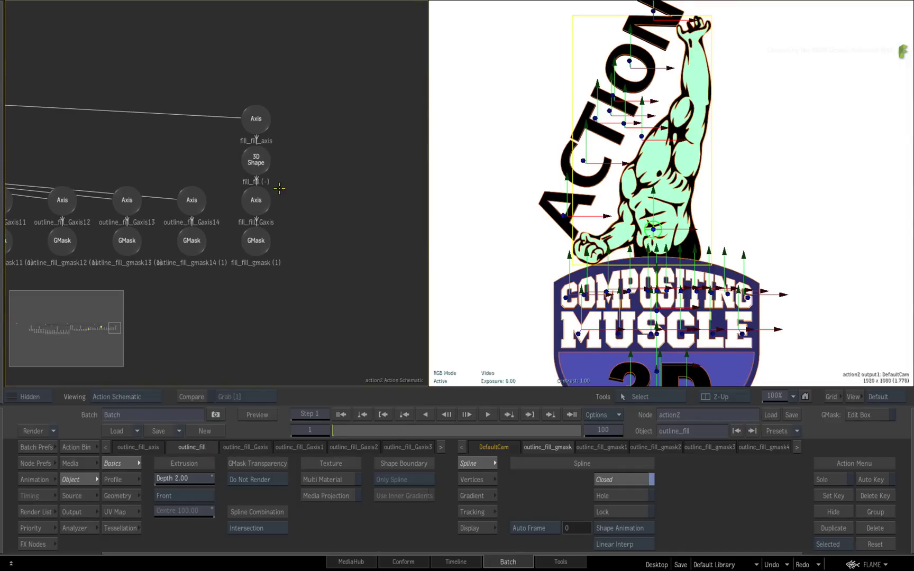
pyautogui.click(257, 160)
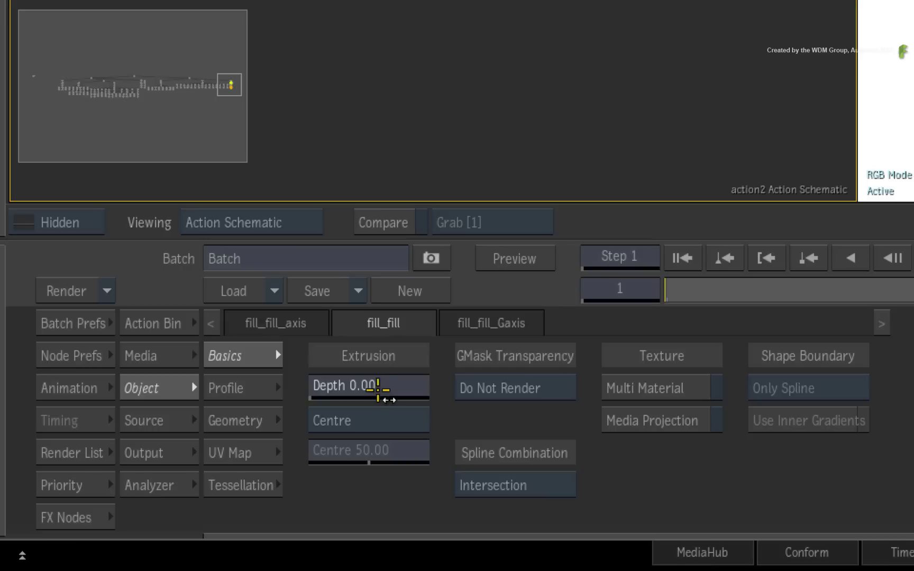
pyautogui.click(165, 496)
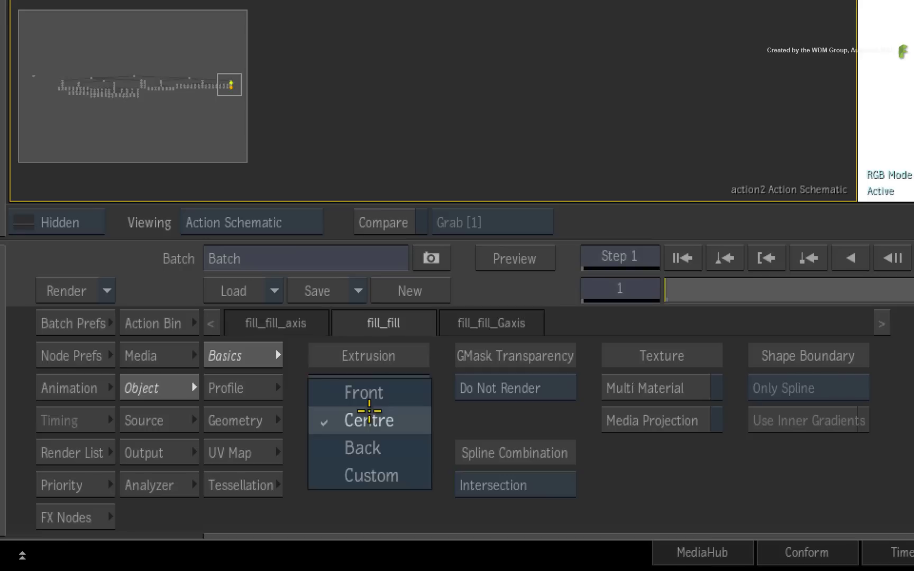
pyautogui.click(377, 443)
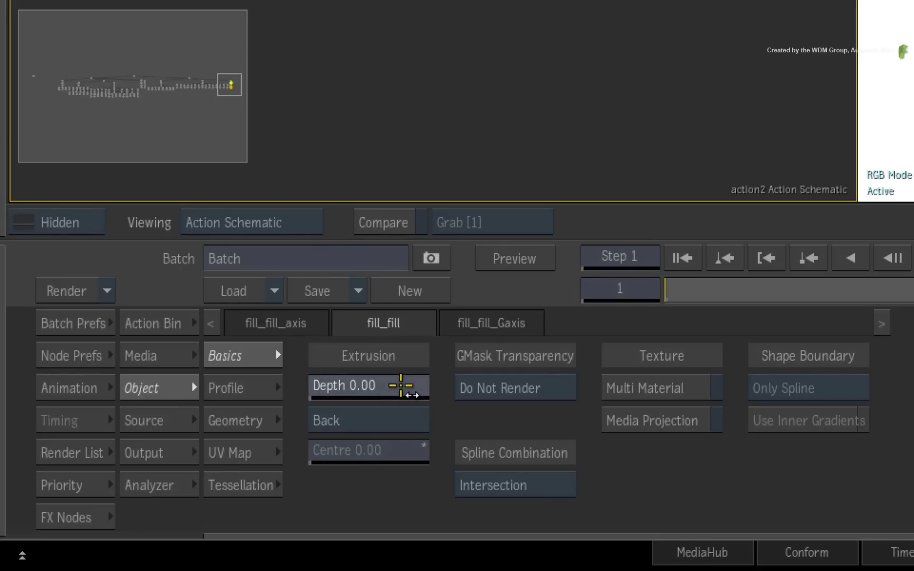
pyautogui.click(404, 385)
pyautogui.click(314, 324)
pyautogui.click(327, 351)
pyautogui.click(425, 337)
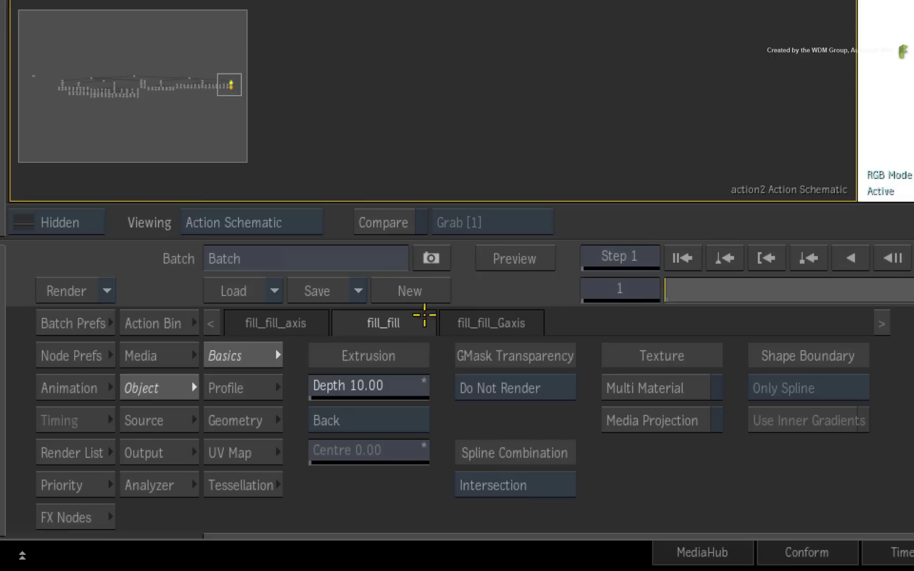
# - Show the camera output and enable Shading in the rendering preferences
pyautogui.press('F4')
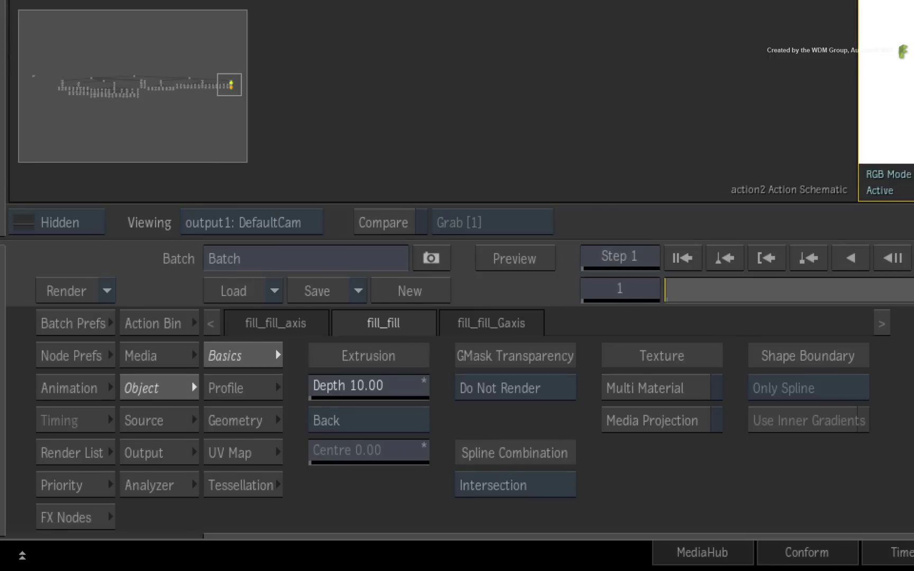
pyautogui.click(91, 357)
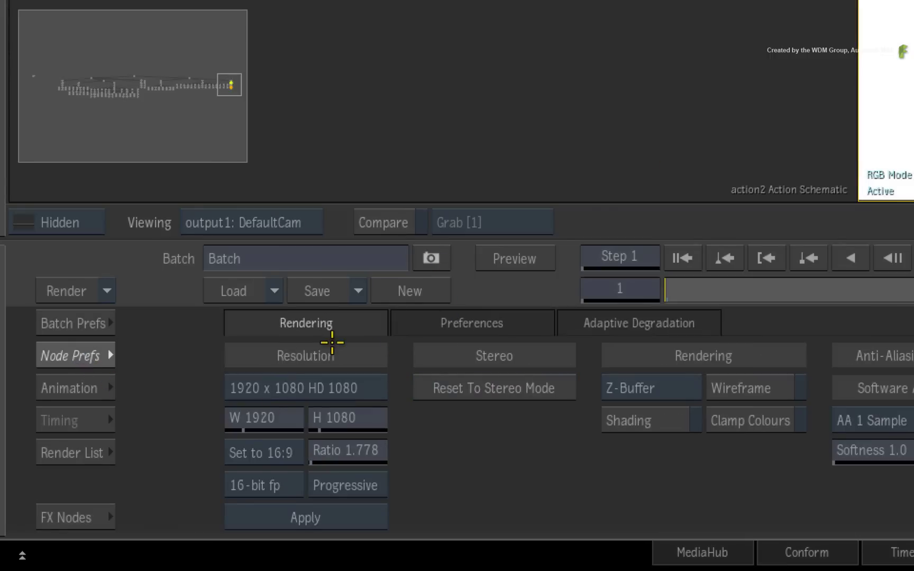
pyautogui.click(638, 421)
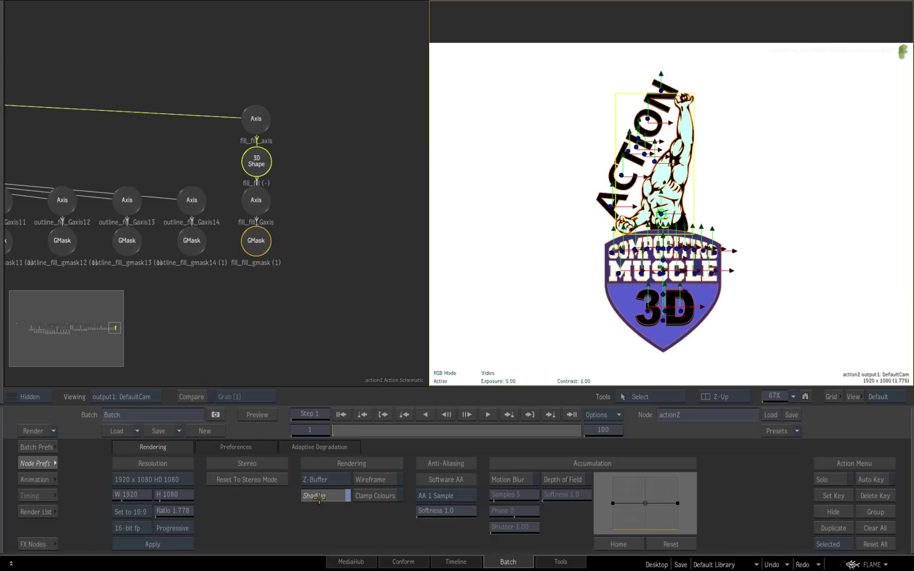
# - Rotate axis1 to 25 degrees on Y
pyautogui.moveTo(90, 319); pyautogui.dragTo(71, 325)
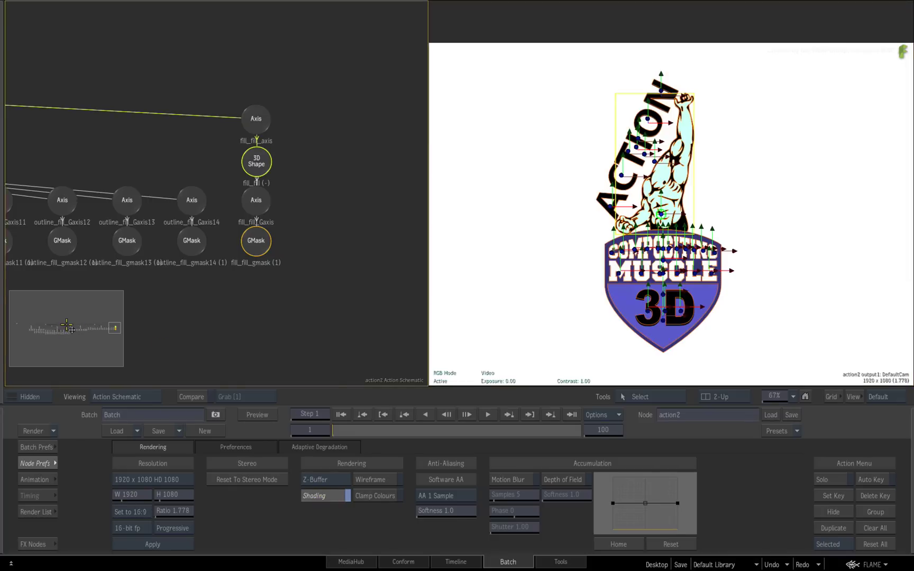
pyautogui.click(245, 155)
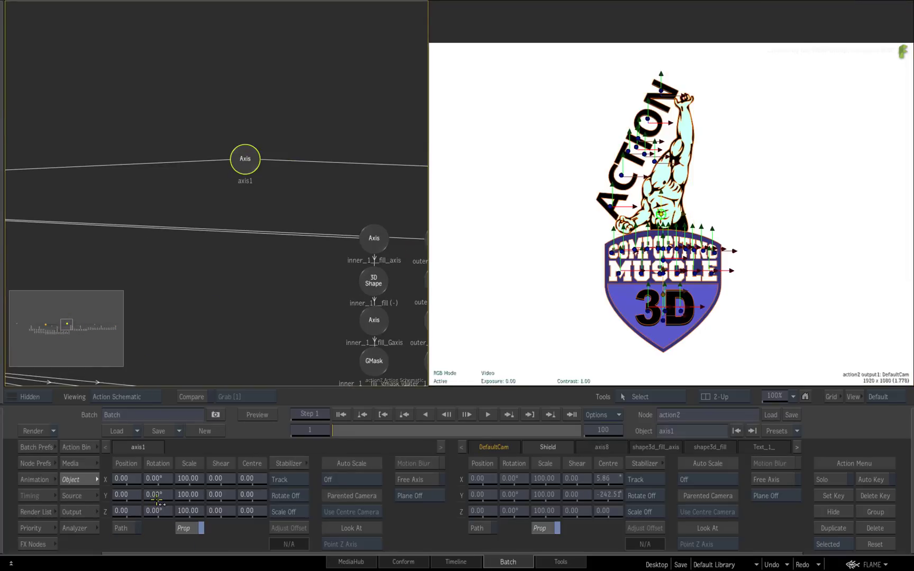
pyautogui.moveTo(161, 495); pyautogui.dragTo(149, 495)
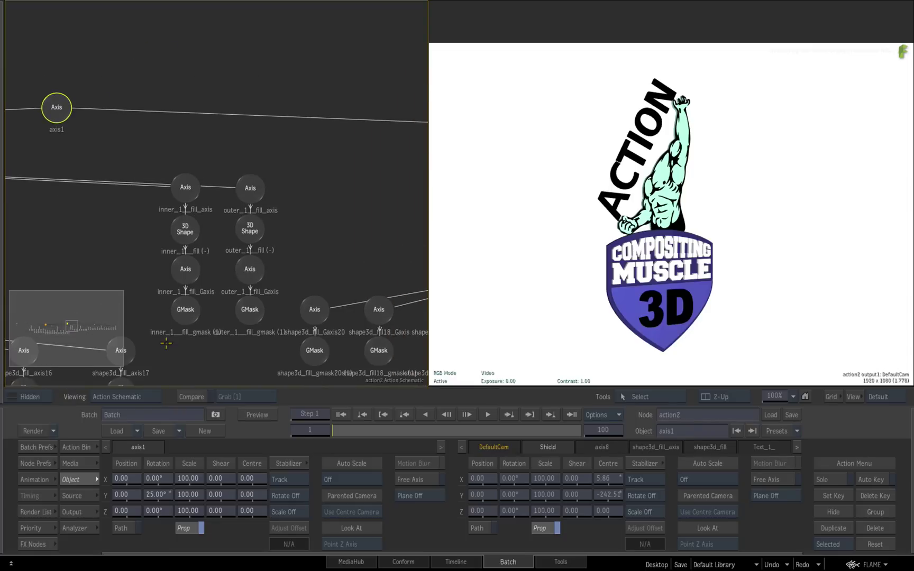
# - Raise the outer_1__fill shield's Shine to 100 in its surface settings
pyautogui.click(249, 228)
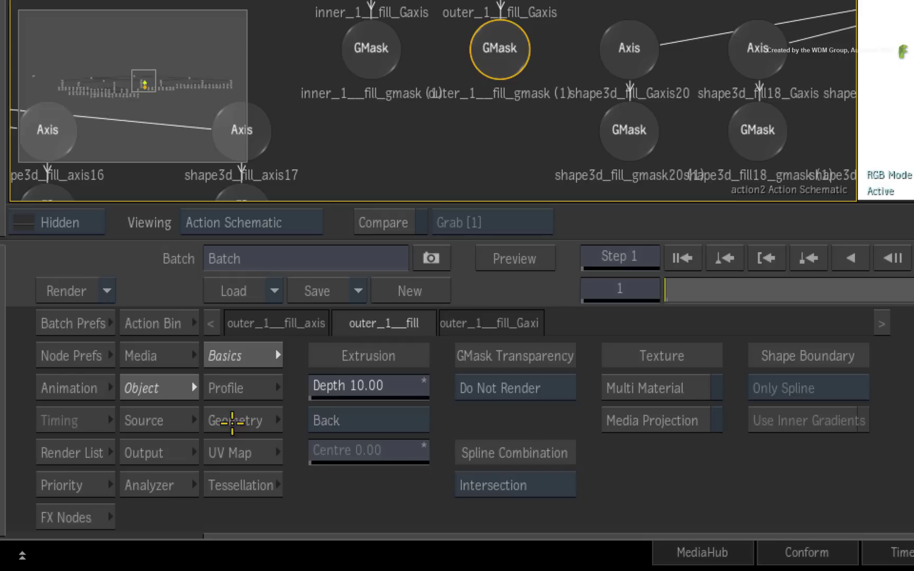
pyautogui.click(226, 421)
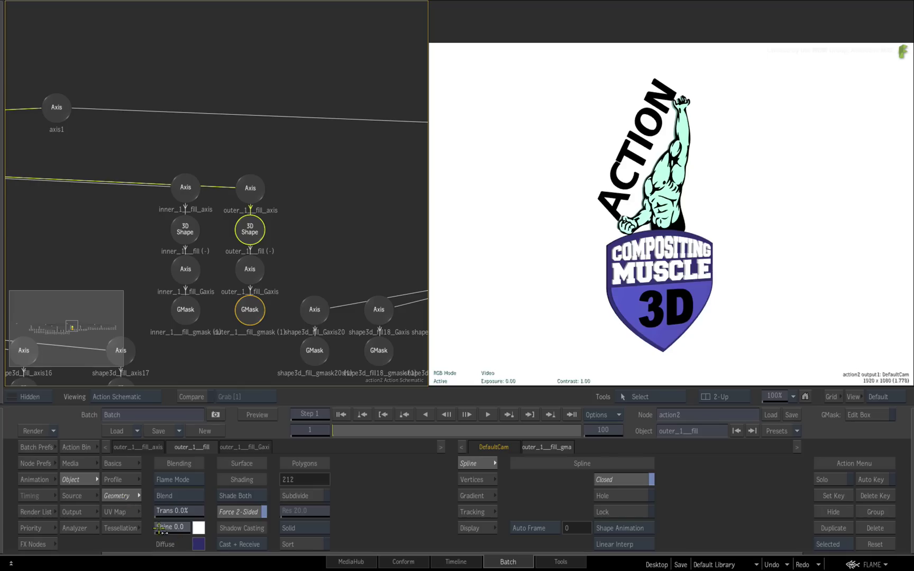
pyautogui.moveTo(161, 528); pyautogui.dragTo(200, 529)
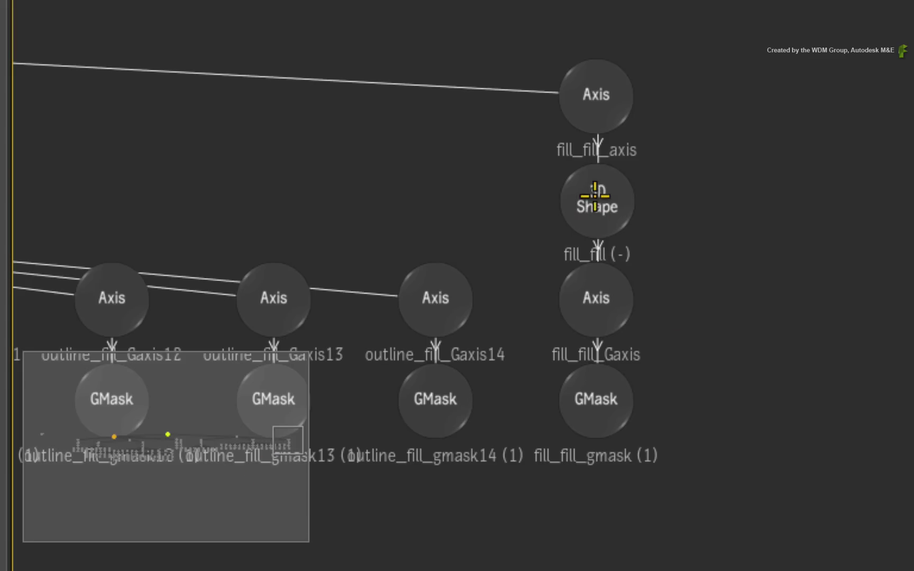
# - Enable Multi Material on fill_fill, creating front1, extrude1 and back1 groups
pyautogui.click(594, 207)
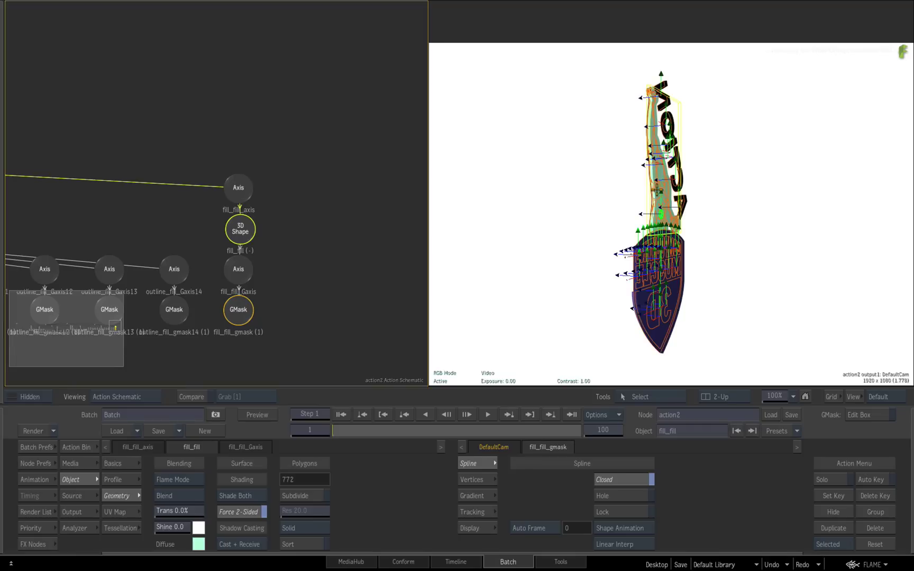
pyautogui.doubleClick(241, 229)
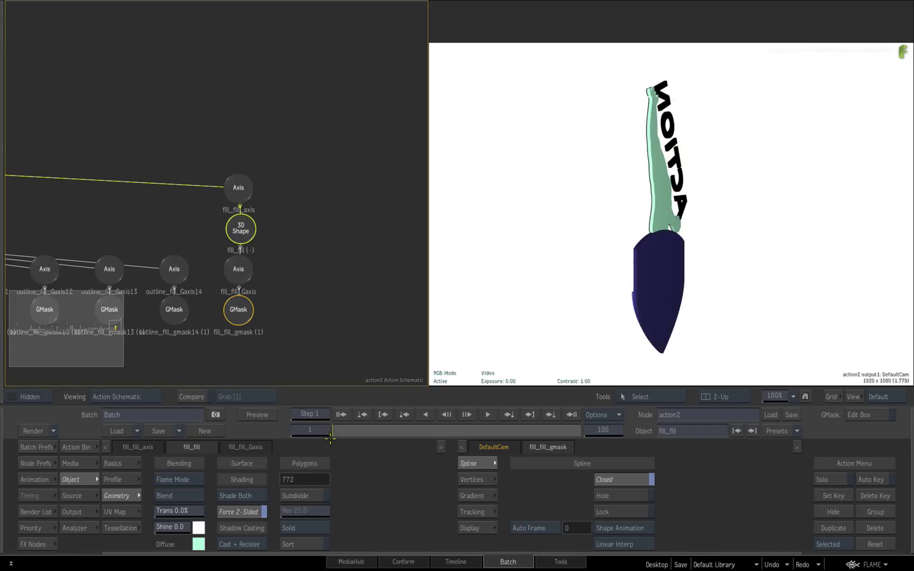
pyautogui.click(117, 465)
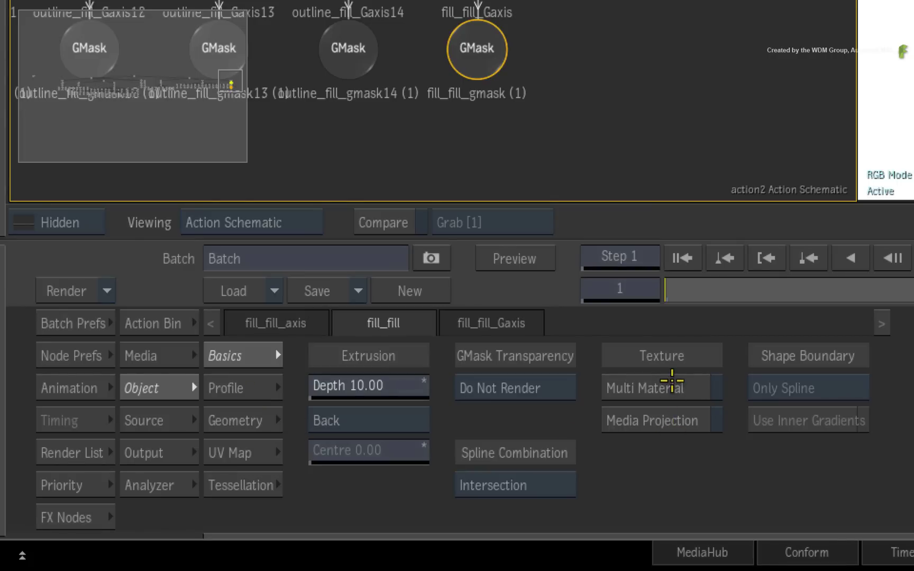
pyautogui.click(672, 384)
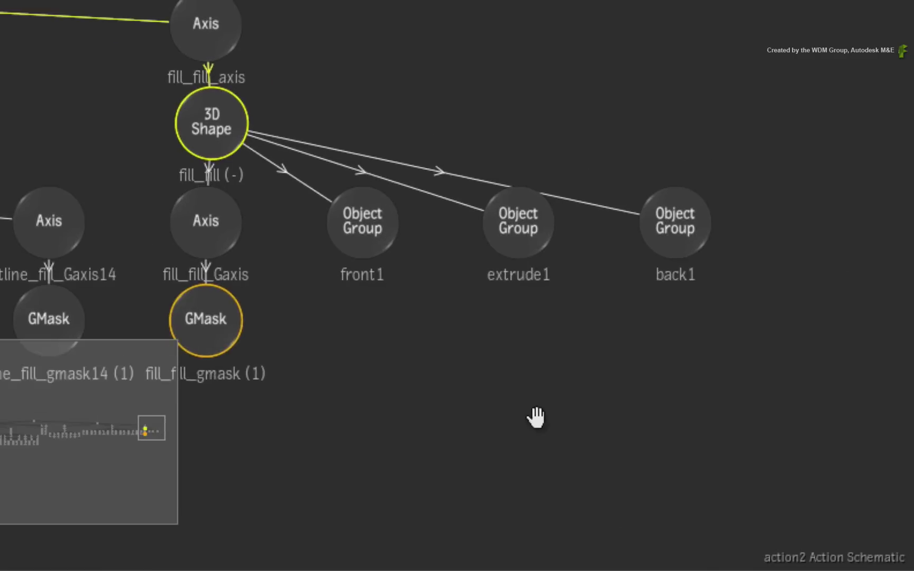
pyautogui.moveTo(536, 418); pyautogui.dragTo(547, 430)
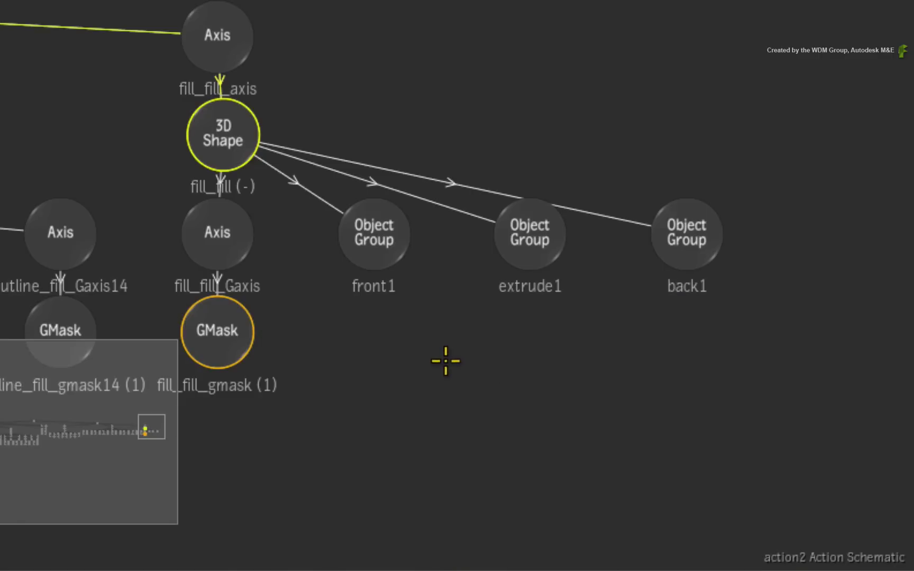
pyautogui.press('Escape')
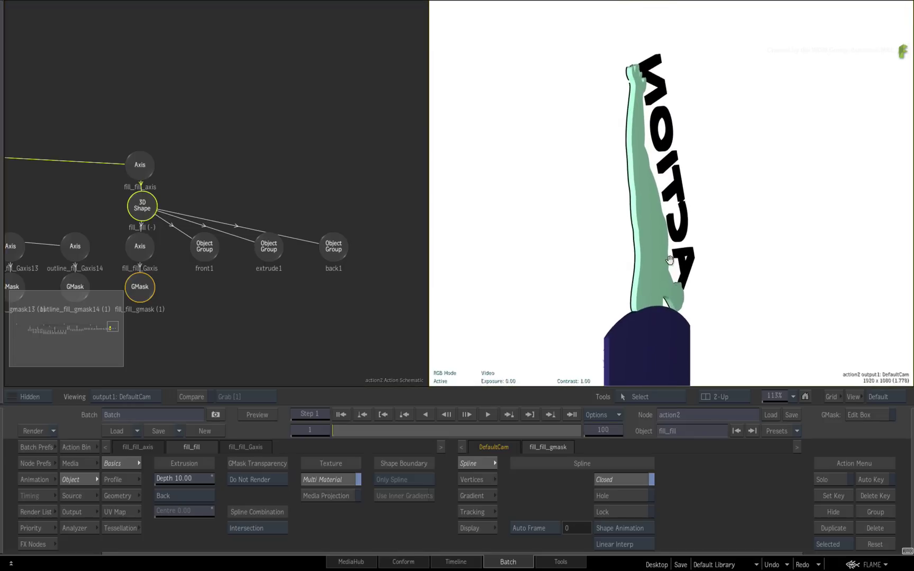
# - Add a Material node and link it to extrude1 and back1
pyautogui.click(79, 447)
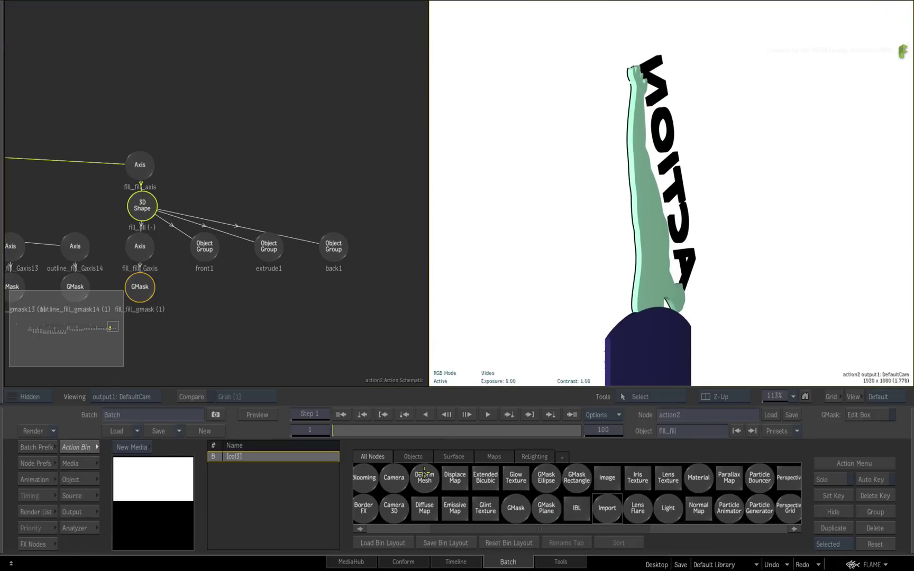
pyautogui.scroll(-2, 583, 506)
pyautogui.scroll(-2, 582, 493)
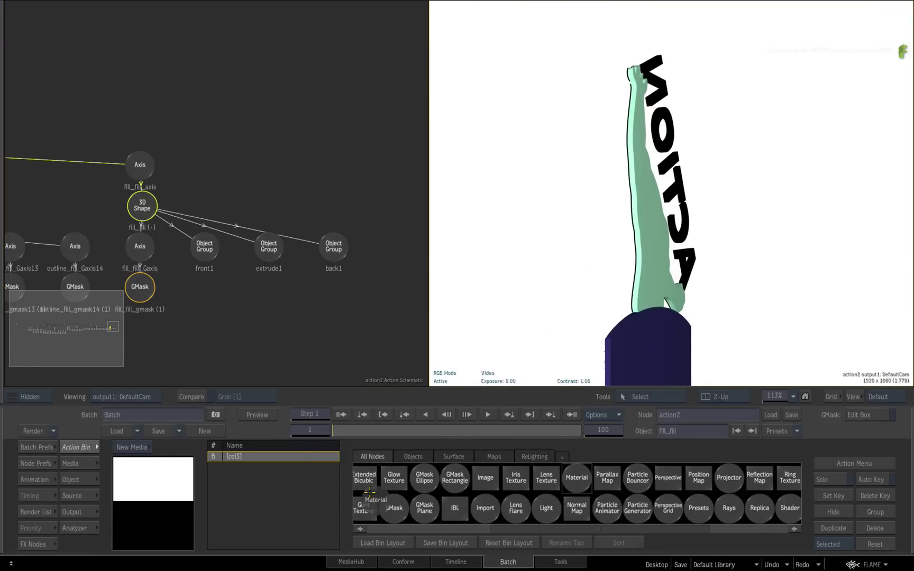
pyautogui.moveTo(576, 478)
pyautogui.mouseDown()
pyautogui.moveTo(264, 303)
pyautogui.moveTo(269, 331)
pyautogui.moveTo(269, 248)
pyautogui.mouseUp()
pyautogui.moveTo(268, 332); pyautogui.dragTo(334, 249)
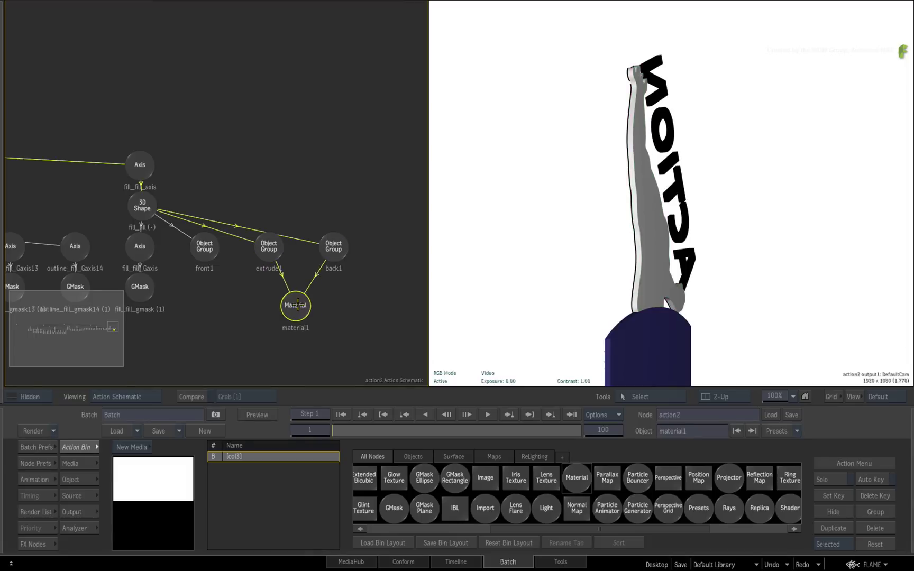
pyautogui.moveTo(269, 332); pyautogui.dragTo(296, 301)
# - Set material1's colour to black and its Shine to 2
pyautogui.doubleClick(299, 300)
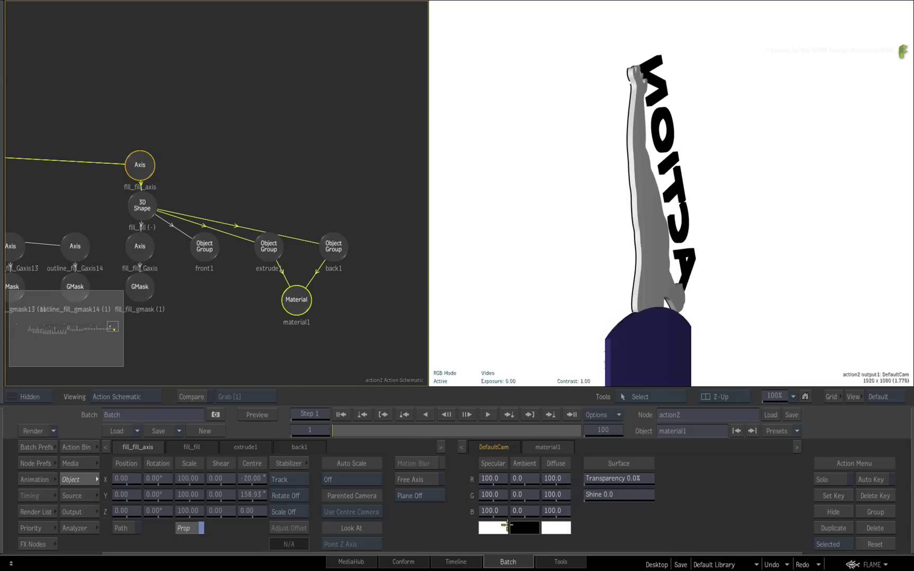
pyautogui.click(550, 529)
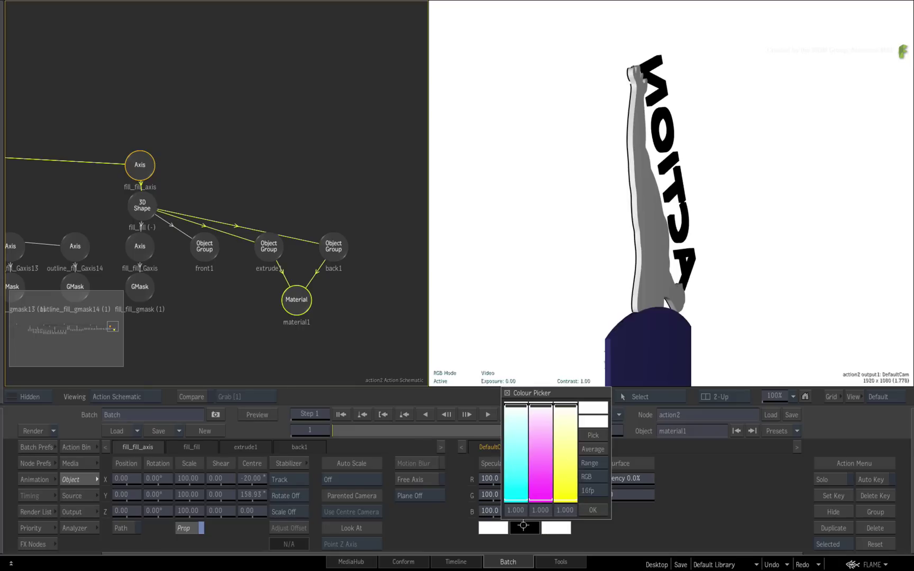
pyautogui.click(524, 527)
pyautogui.click(593, 510)
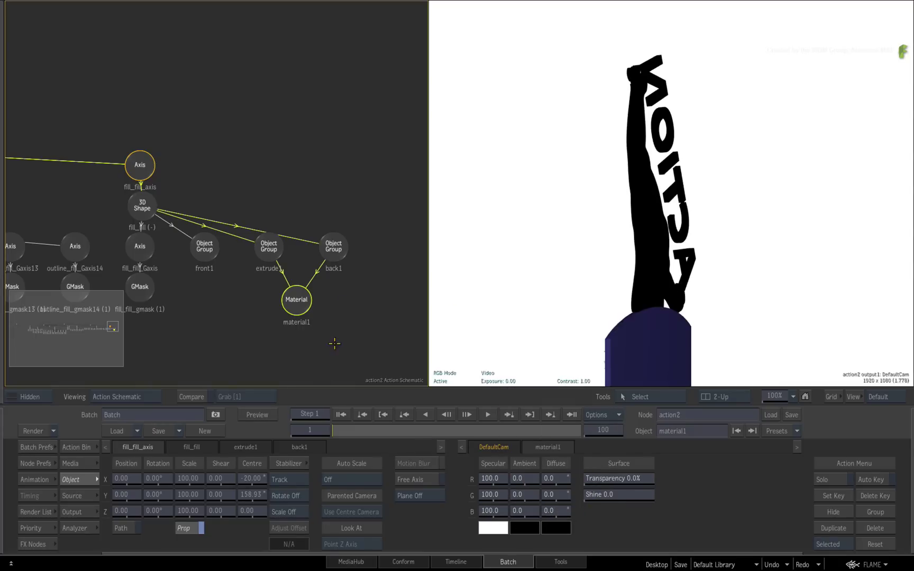
pyautogui.moveTo(590, 495); pyautogui.dragTo(600, 496)
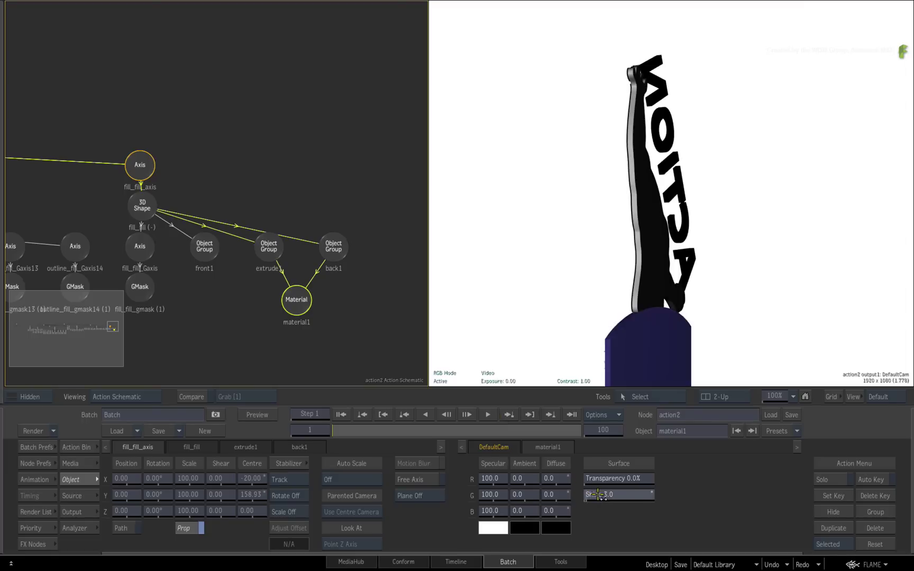
pyautogui.click(64, 325)
# - Select axis1 to adjust the whole logo's Y rotation
pyautogui.click(240, 176)
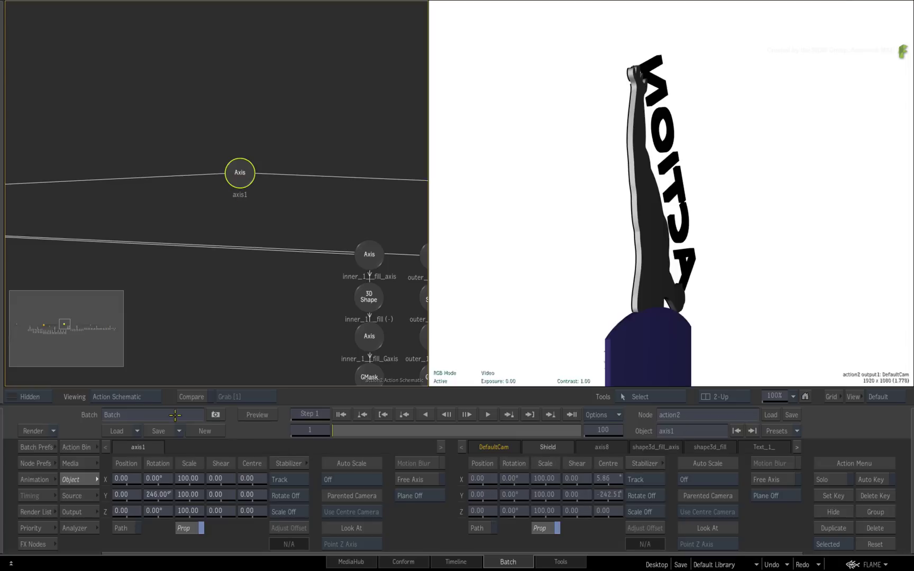